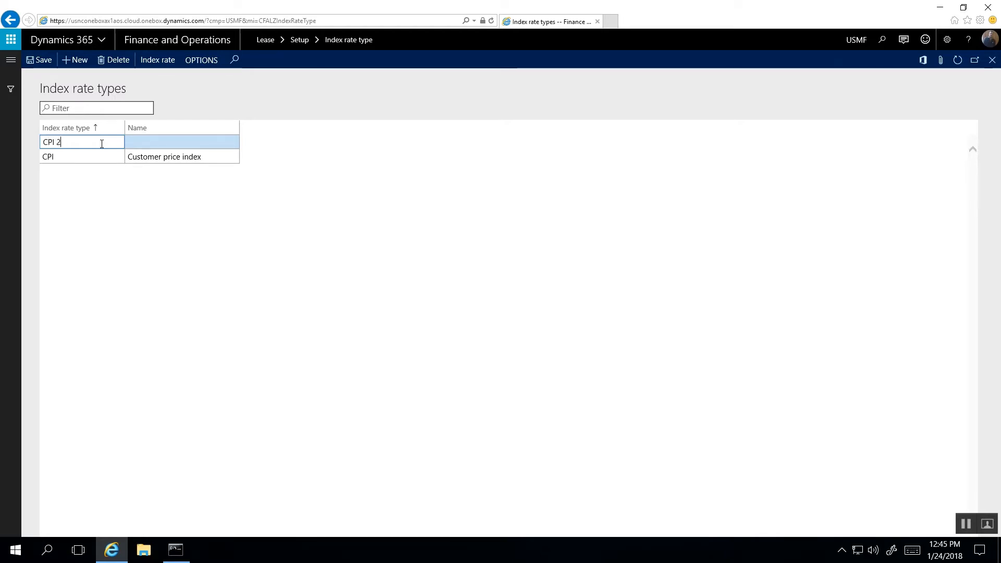
# Step: Name the new CPI 2 index rate type "Consumer Price Index 2"
pyautogui.click(149, 147)
pyautogui.write('Cpn')
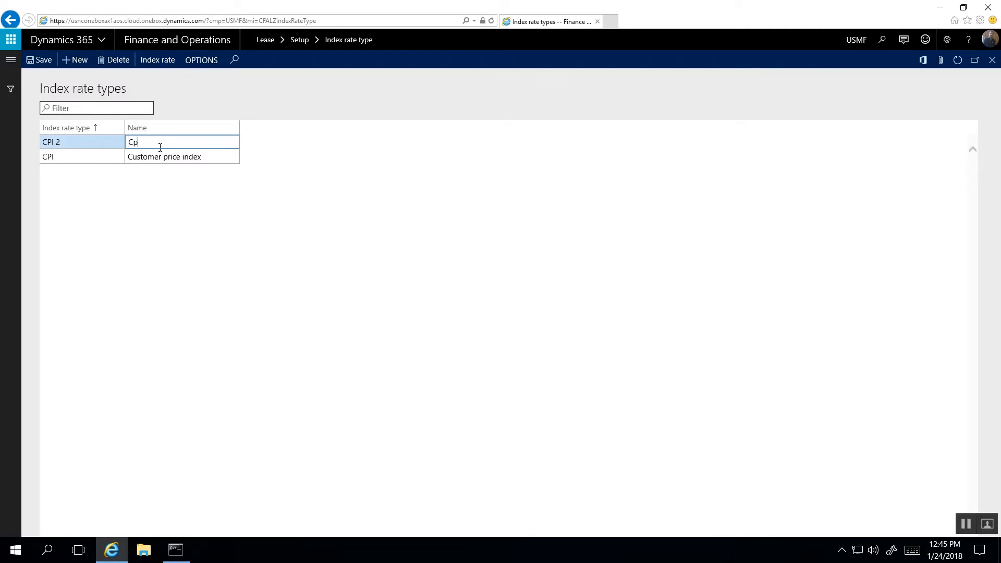
pyautogui.press('BackSpace')
pyautogui.press('BackSpace')
pyautogui.write('onsumer Price Index 2')
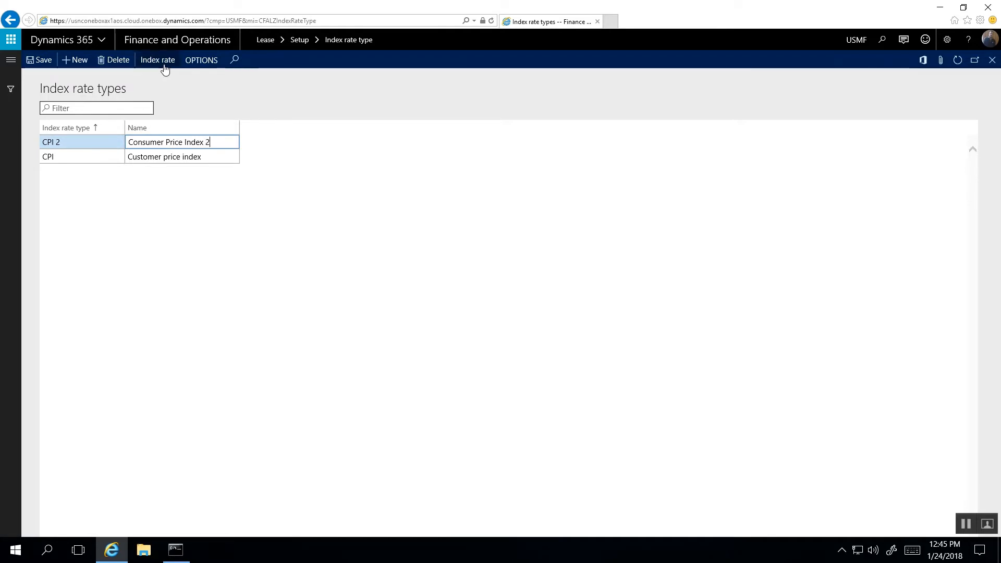
# Step: Open the index rates of CPI 2 and add a rate of 125 starting 1/1/2016
pyautogui.click(164, 65)
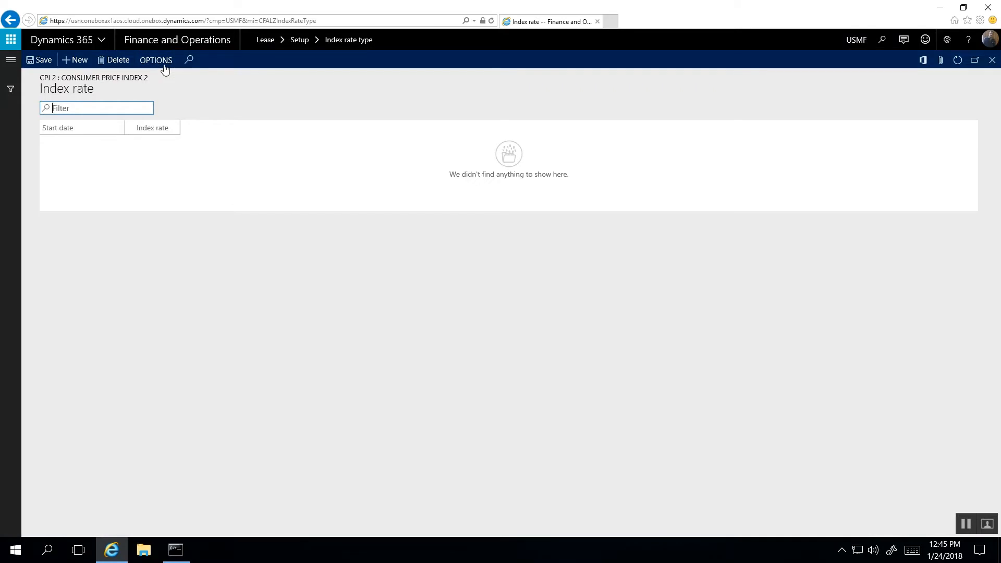
pyautogui.click(80, 60)
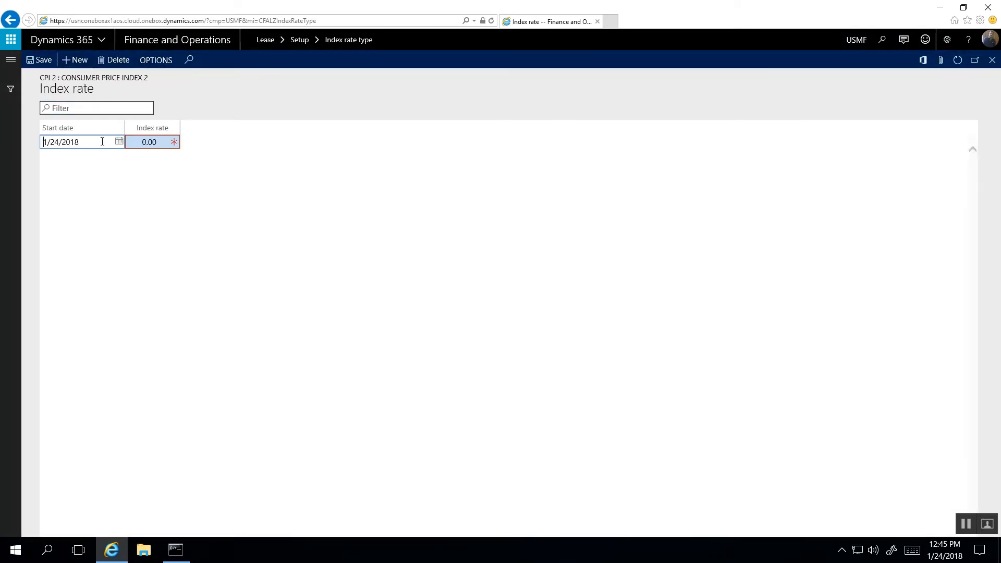
pyautogui.press('BackSpace')
pyautogui.write('1/1/2016')
pyautogui.press('Tab')
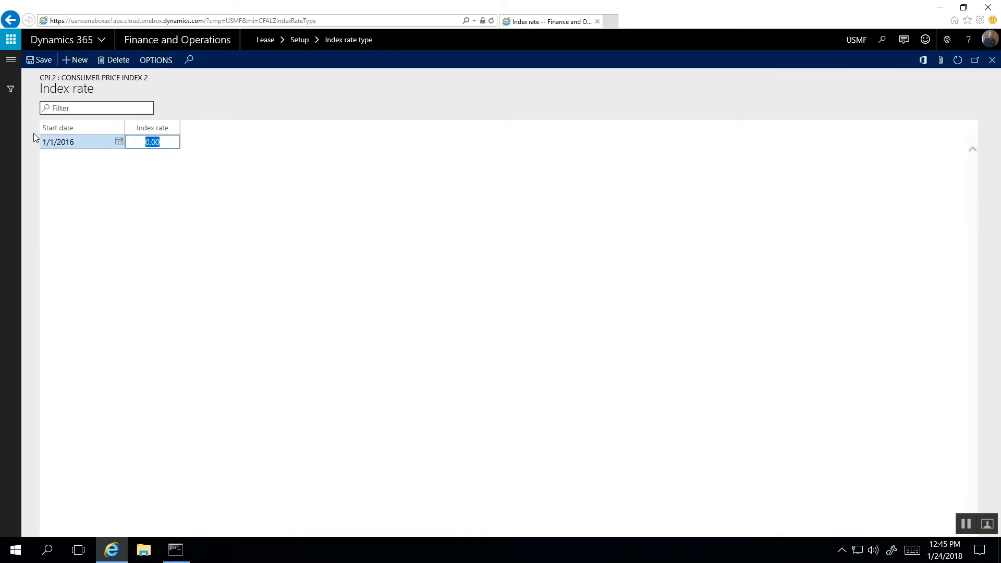
pyautogui.write('125')
# Step: Add a second index rate of 135 starting 1/1/2018 and save the rates
pyautogui.click(79, 60)
pyautogui.moveTo(81, 141); pyautogui.dragTo(44, 136)
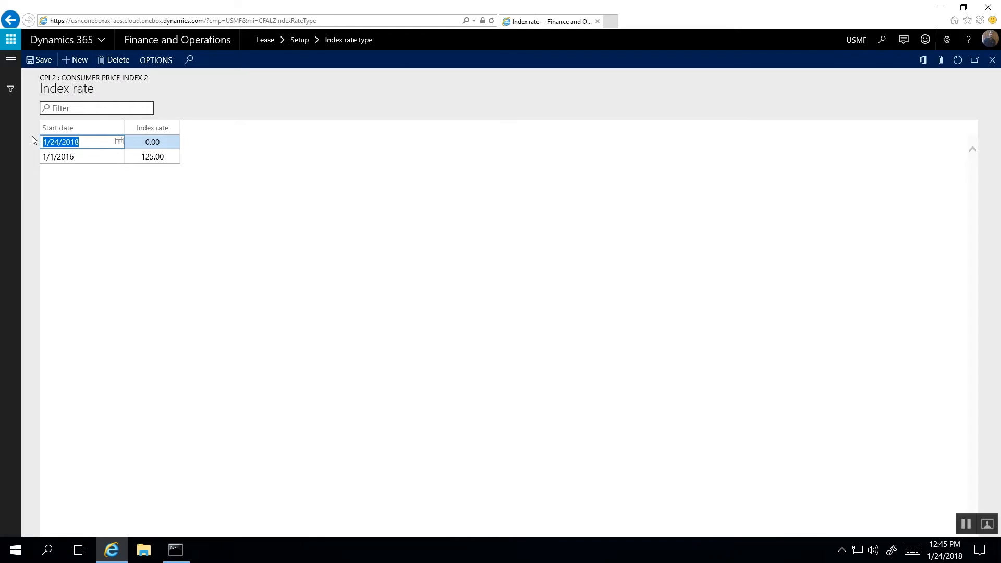
pyautogui.write('1/1/2018')
pyautogui.press('Tab')
pyautogui.write('135')
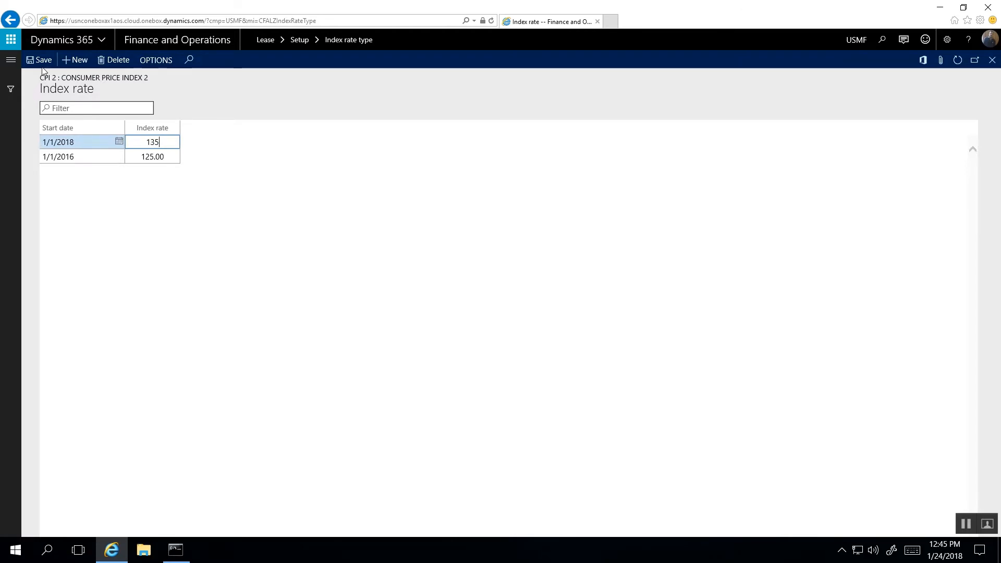
pyautogui.click(43, 62)
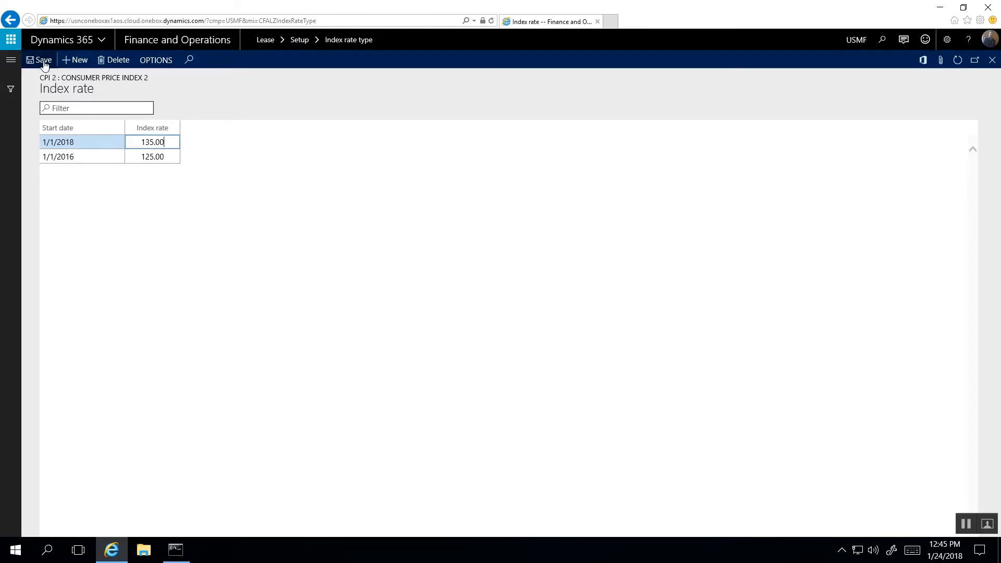
# Step: Start a new lease from the lease summary with description "IFRS 16 Example 14a" and lease classification IFRS 16
pyautogui.click(11, 60)
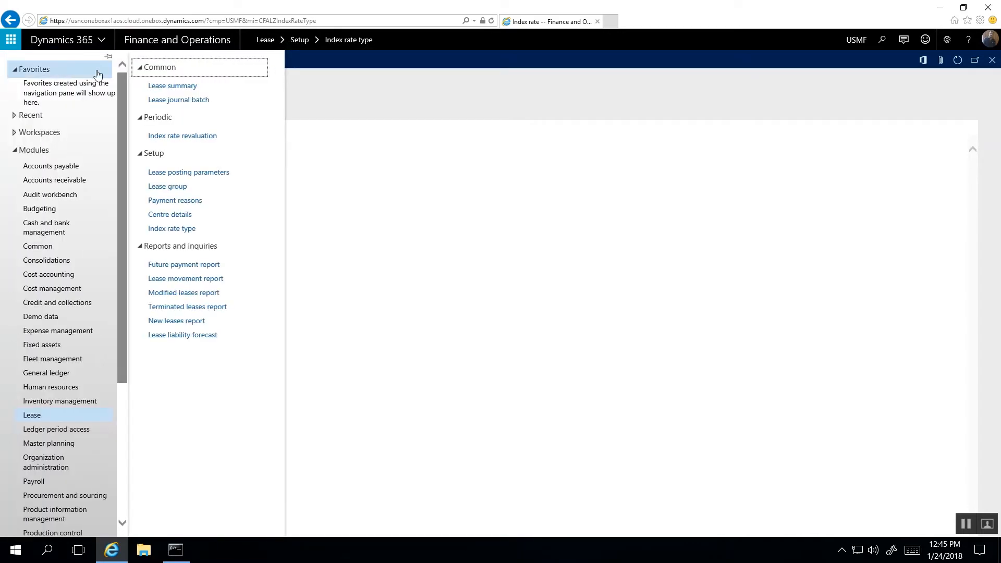
pyautogui.click(217, 93)
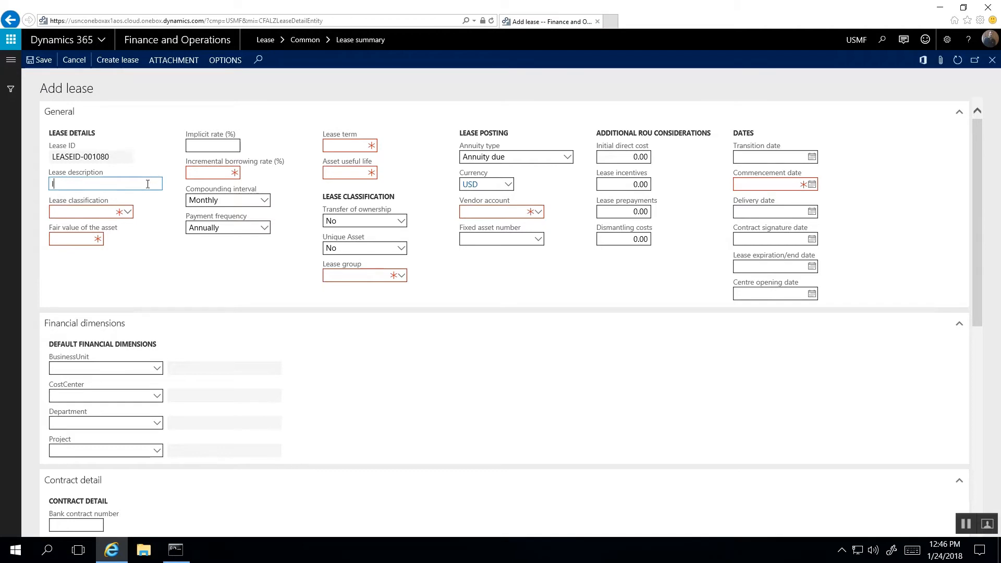
pyautogui.write('IFRS 16 Example 14a')
pyautogui.click(128, 212)
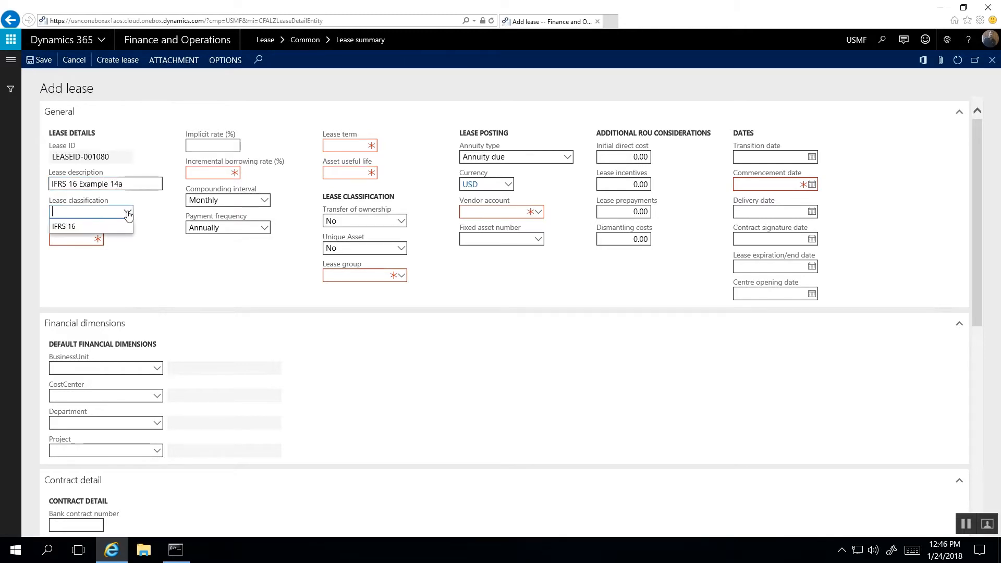
pyautogui.click(122, 225)
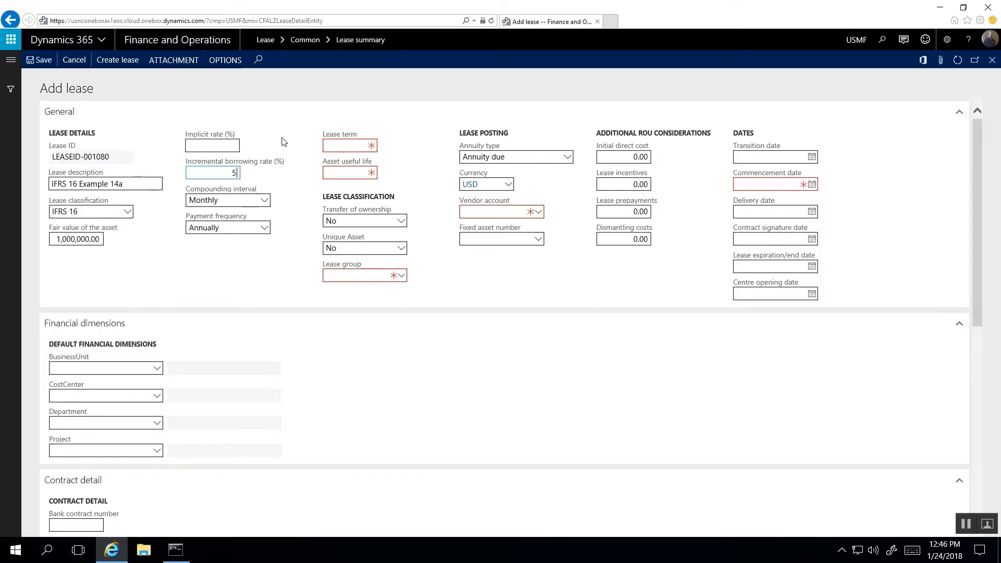
# Step: Set the compounding interval to Annually and both the lease term and the asset useful life to 10
pyautogui.click(265, 200)
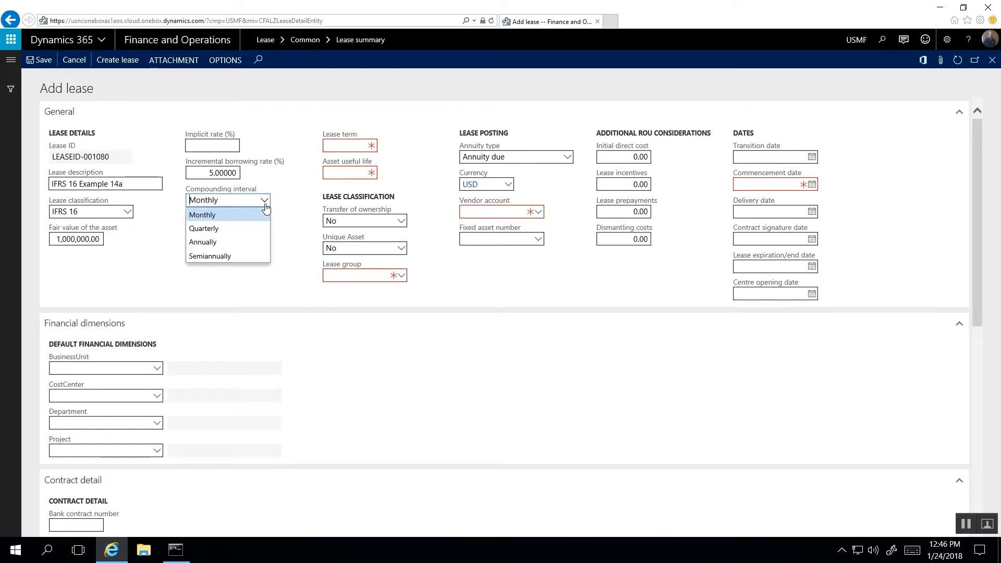
pyautogui.click(241, 244)
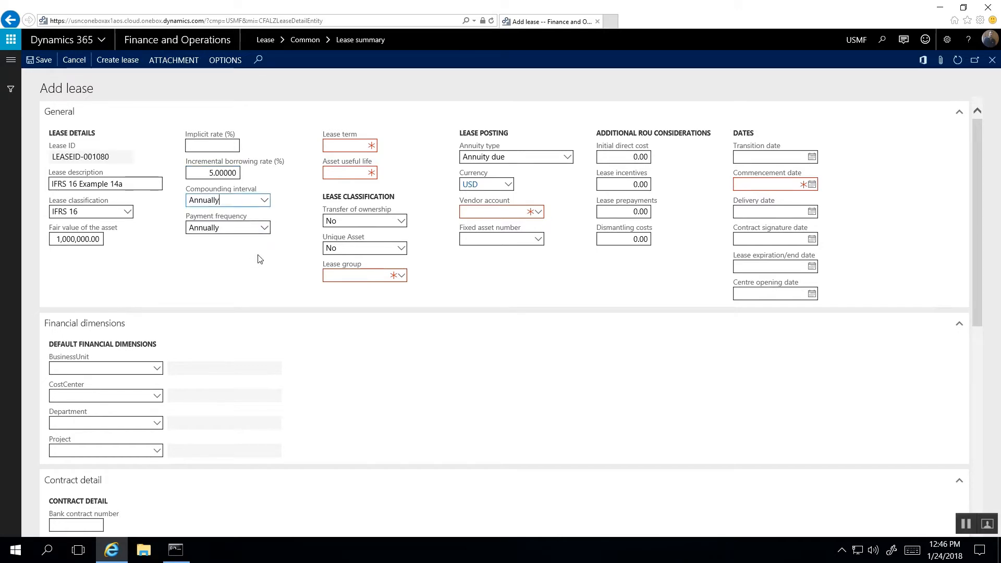
pyautogui.click(365, 146)
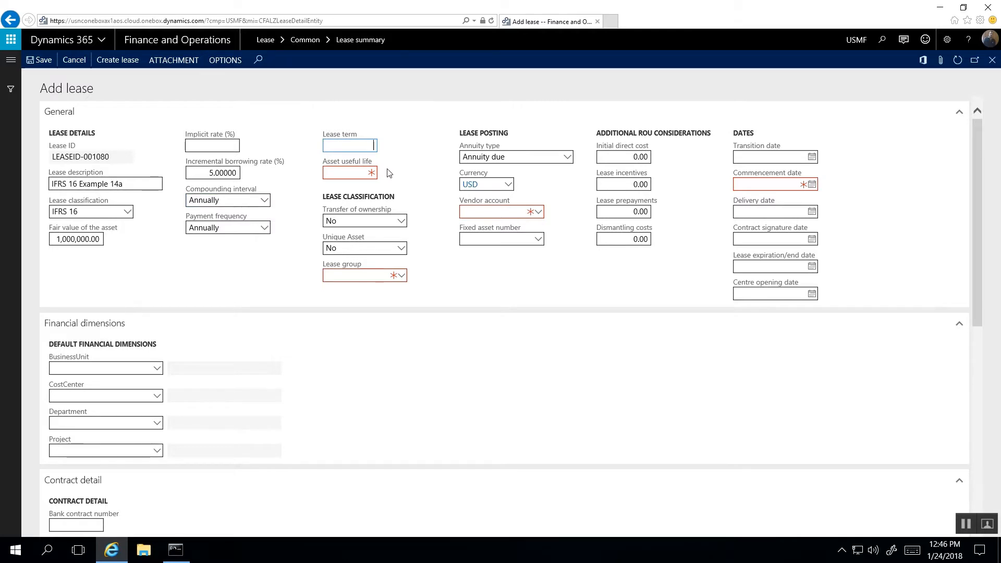
pyautogui.click(361, 173)
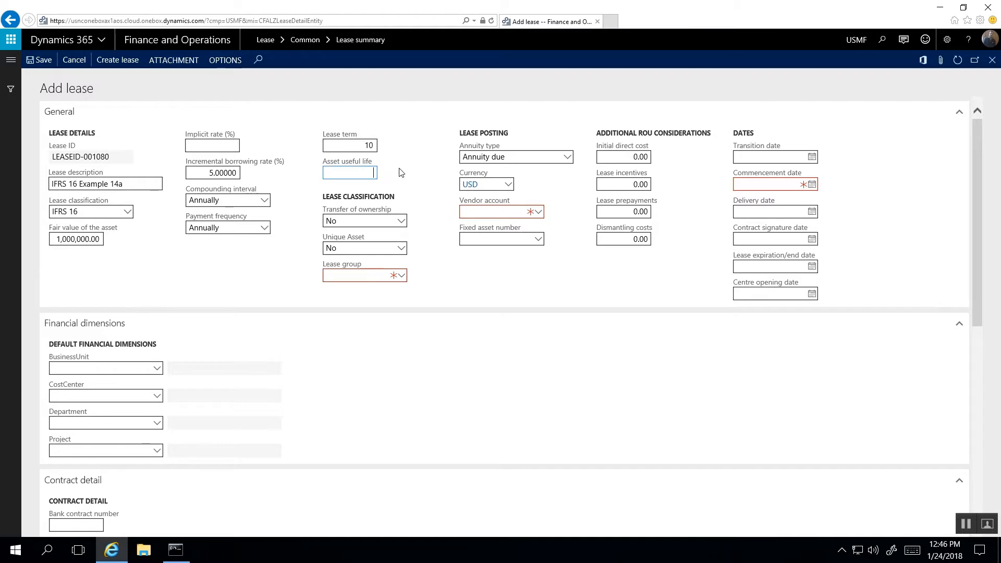
pyautogui.write('10')
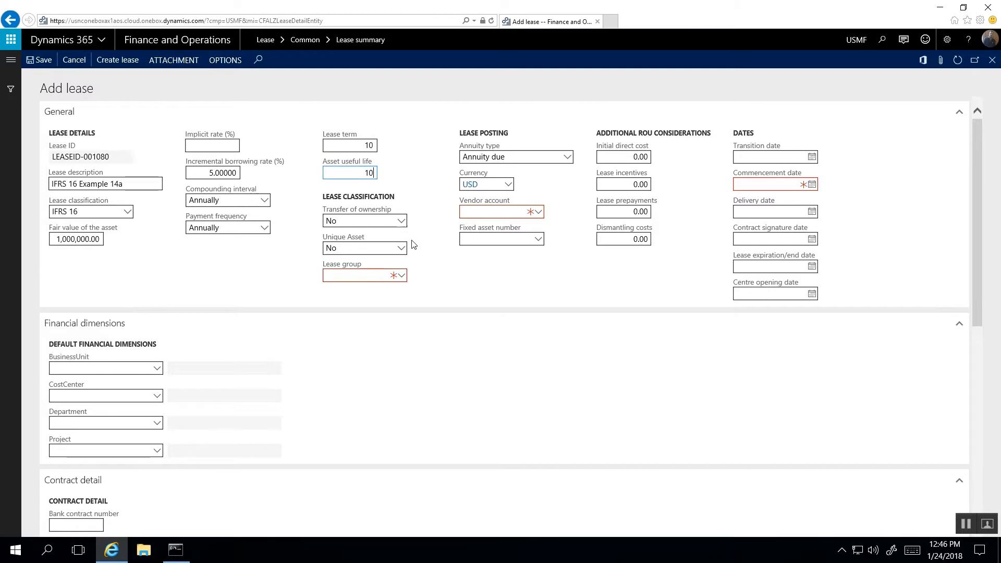
# Step: Assign the lease to the BUILD lease group and choose Annuity due as the annuity type
pyautogui.click(404, 275)
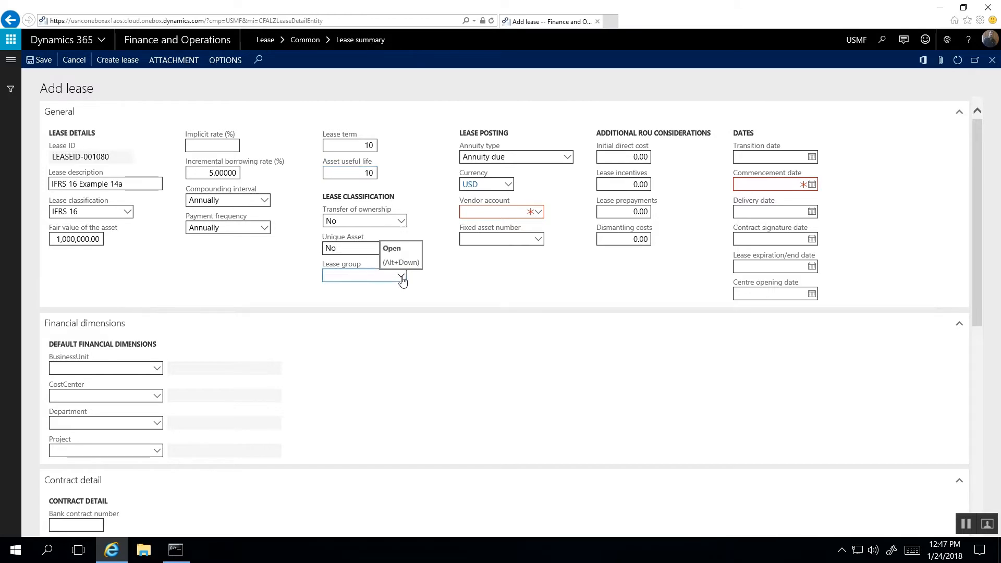
pyautogui.click(401, 277)
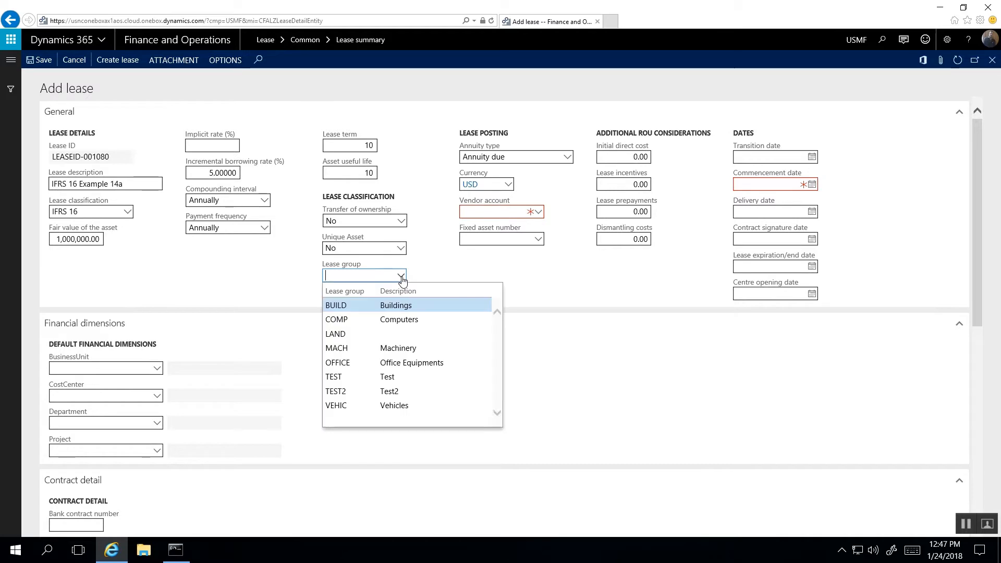
pyautogui.click(394, 306)
pyautogui.click(567, 159)
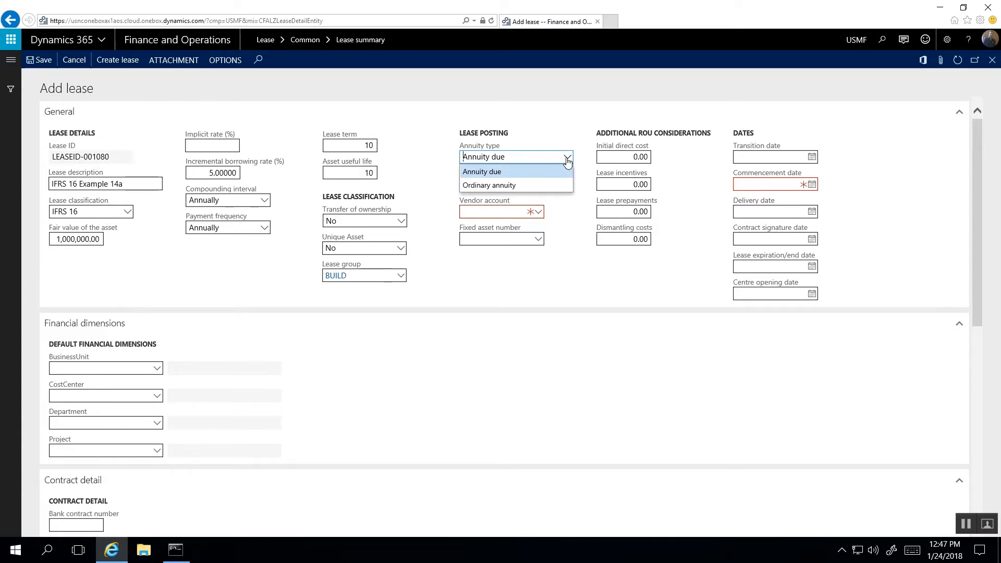
pyautogui.click(558, 172)
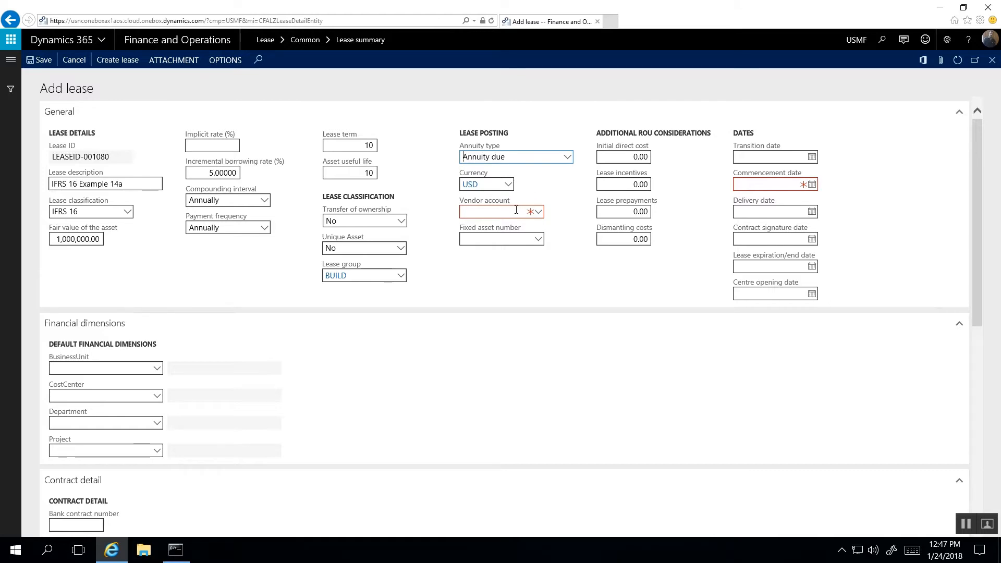
# Step: Select Acme Office Supplies as the vendor account and enter the lease's commencement date
pyautogui.click(501, 211)
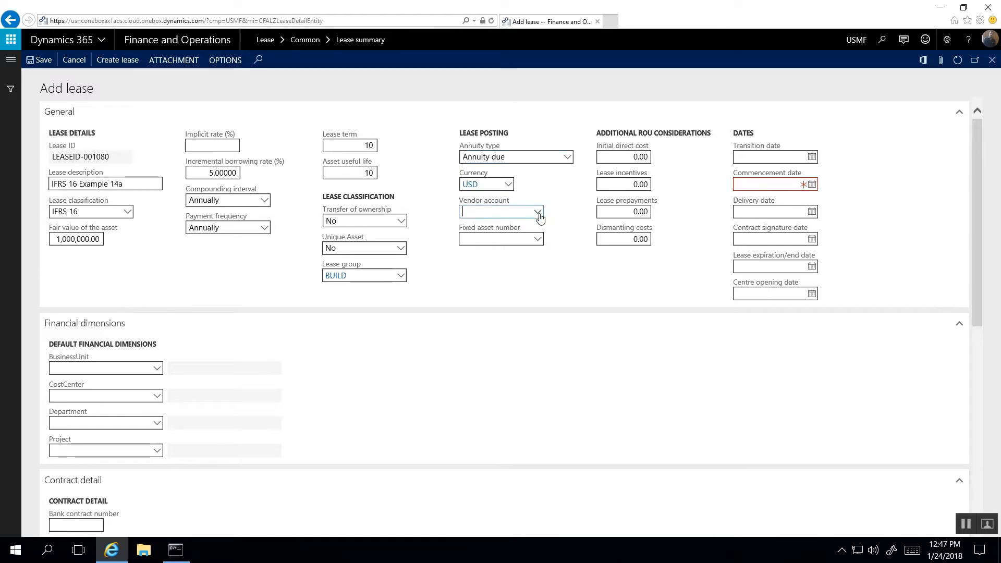
pyautogui.click(537, 212)
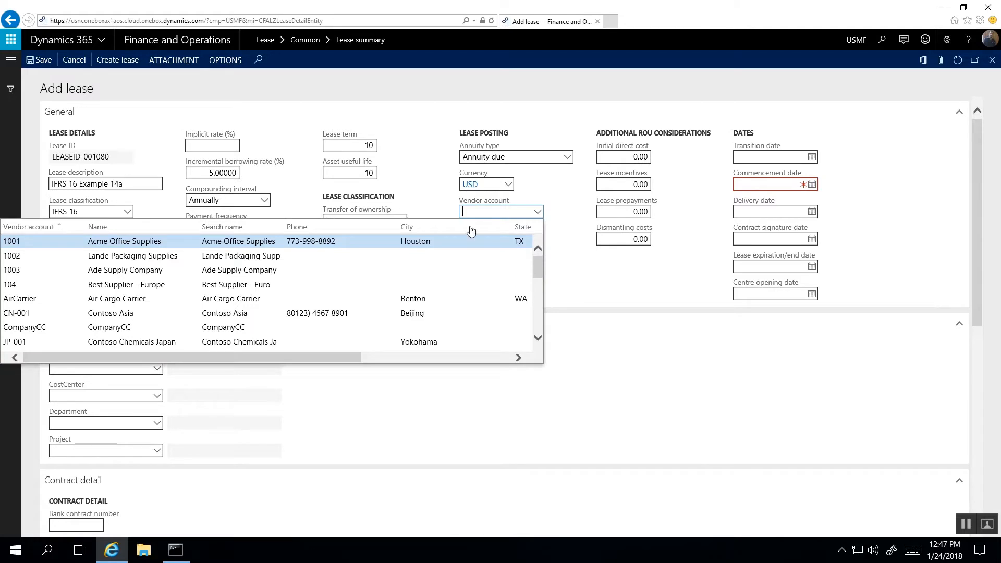
pyautogui.click(404, 241)
pyautogui.click(437, 196)
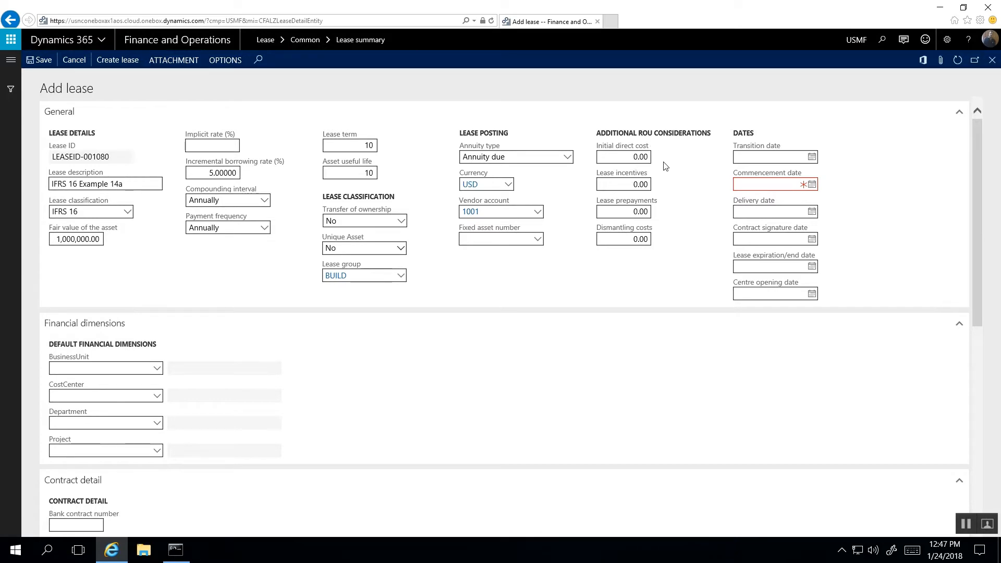
pyautogui.click(762, 180)
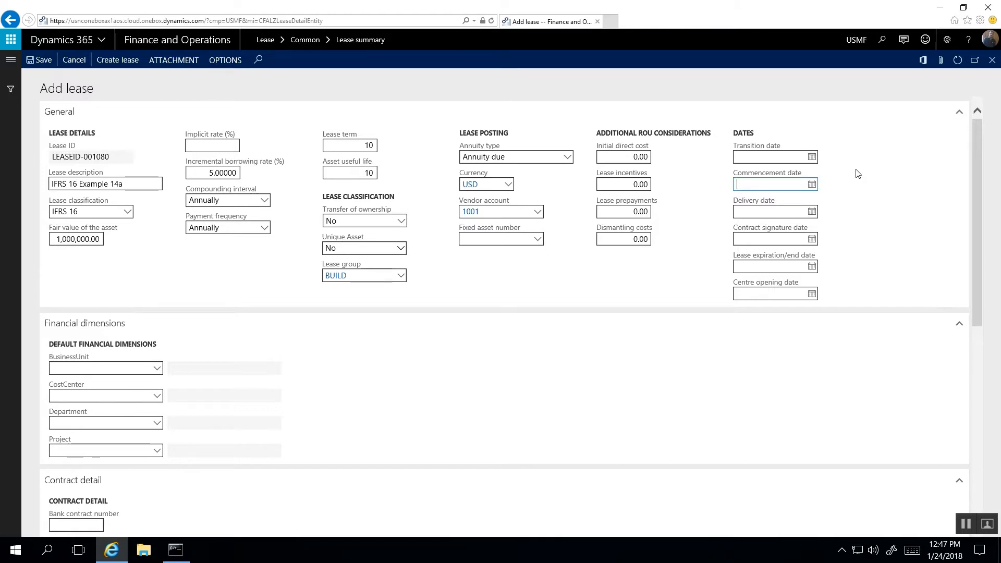
pyautogui.write('1/1/20')
# Step: Set the lease's index rate type to CPI 2 with 24 months between revaluations
pyautogui.scroll(-3, 856, 183)
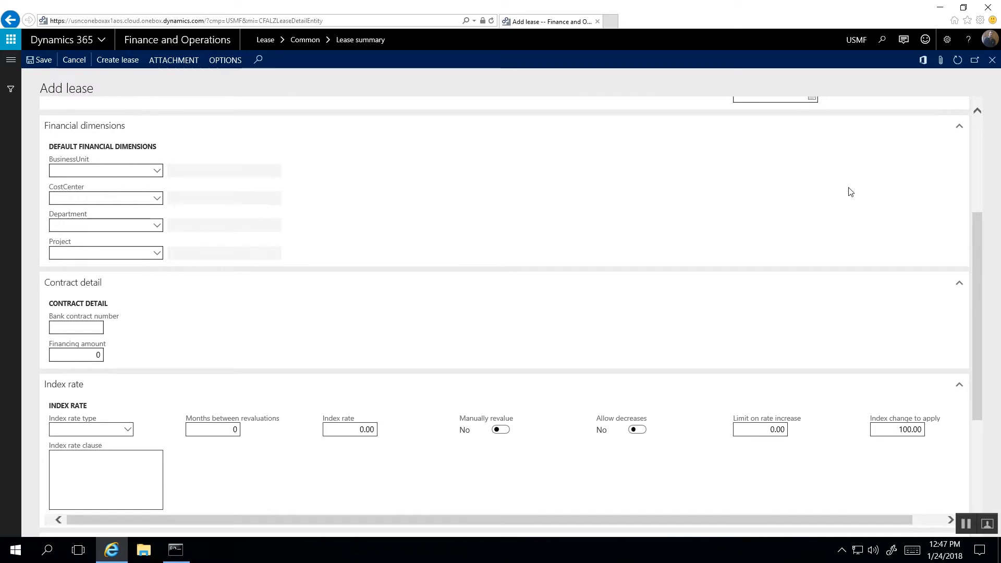
pyautogui.scroll(-2, 847, 192)
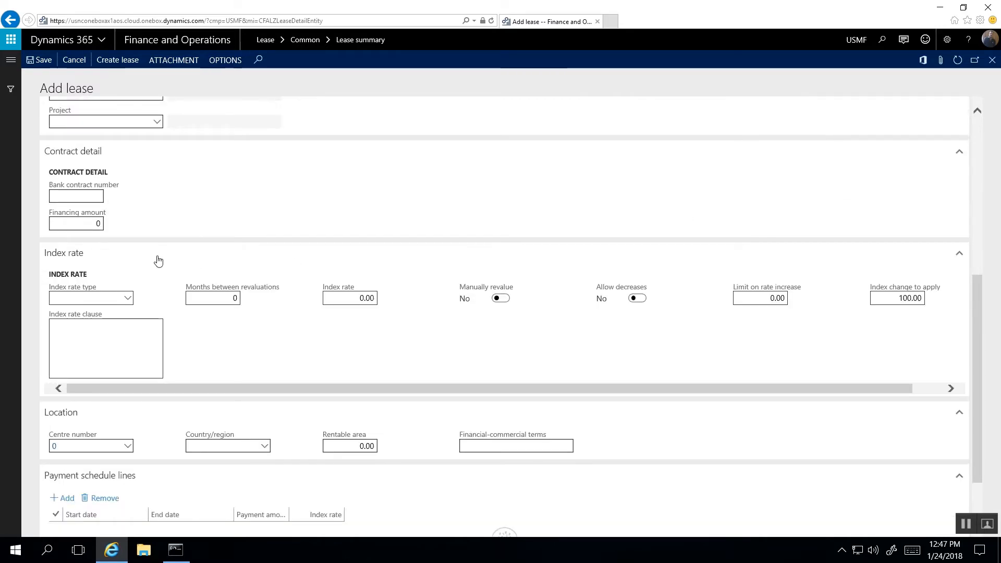
pyautogui.click(127, 299)
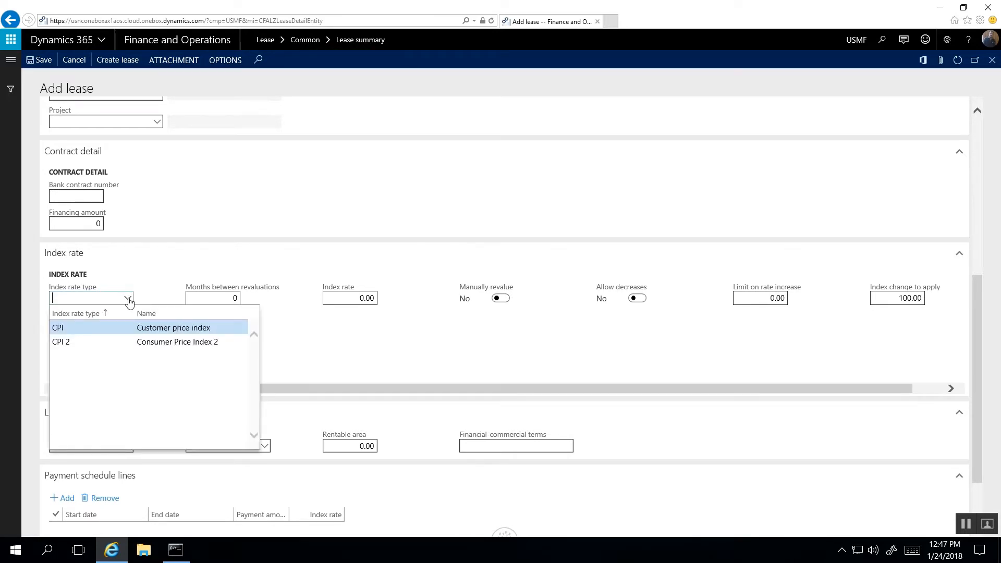
pyautogui.click(104, 341)
pyautogui.click(237, 299)
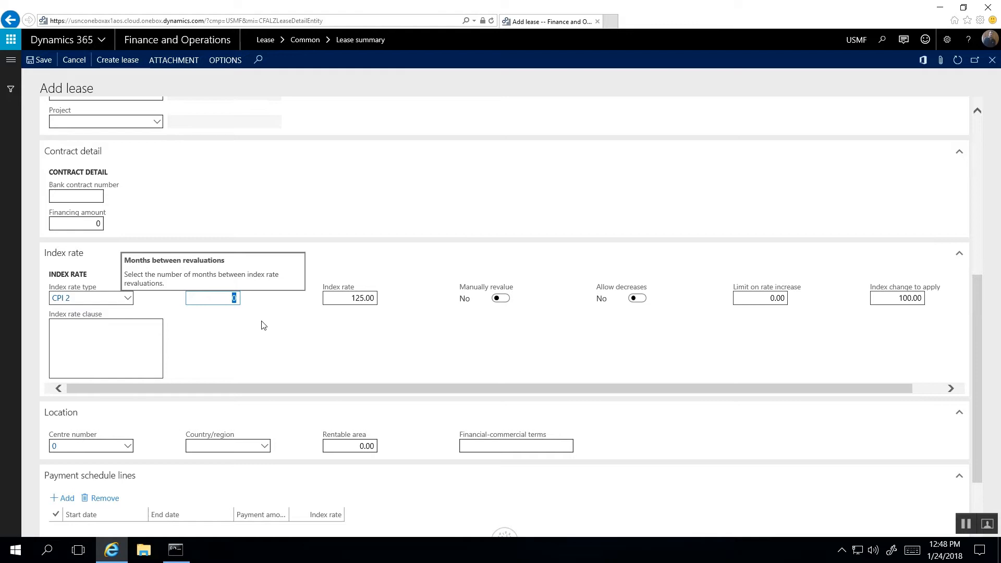
pyautogui.write('24')
pyautogui.press('Tab')
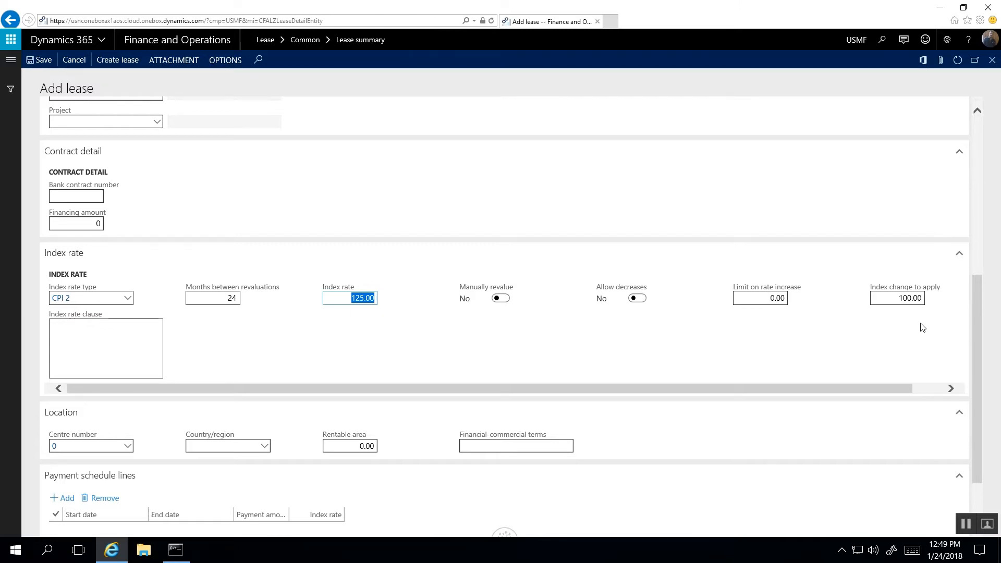
pyautogui.click(141, 334)
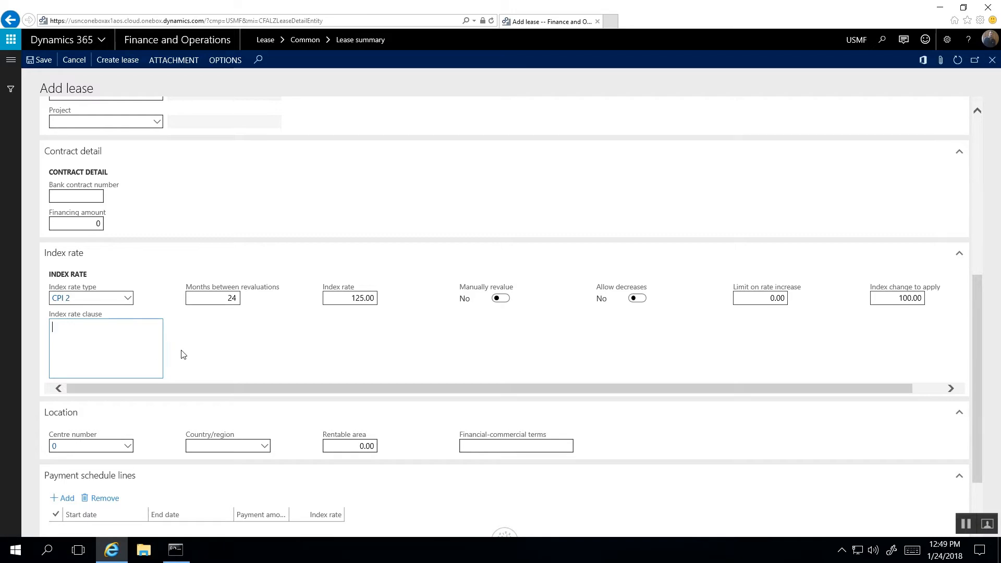
# Step: Add a payment schedule line from 1/1/2016 to 12/31/2025 with a payment amount of 50,000.00
pyautogui.scroll(-1, 202, 375)
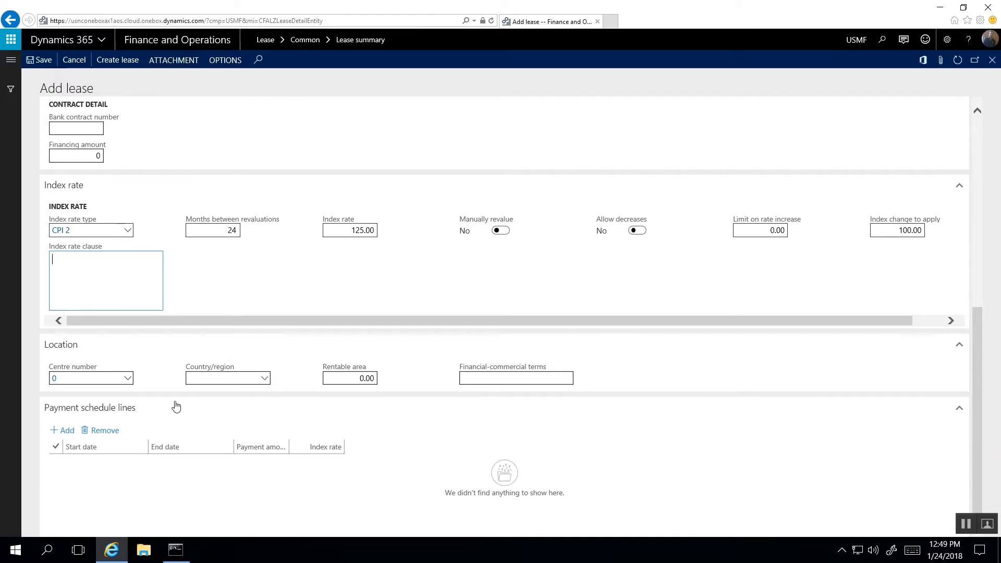
pyautogui.click(62, 434)
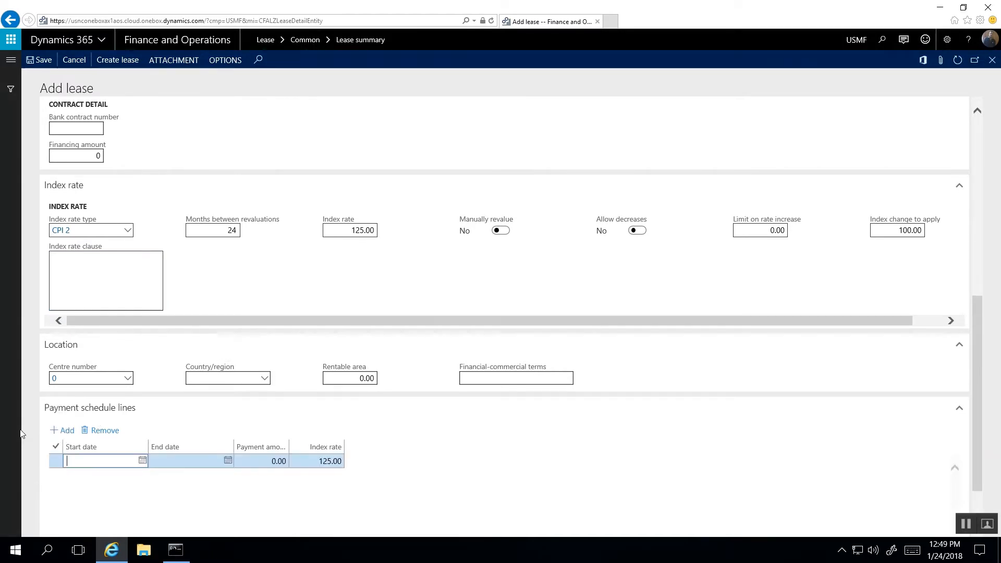
pyautogui.write('1/1/2016')
pyautogui.press('Tab')
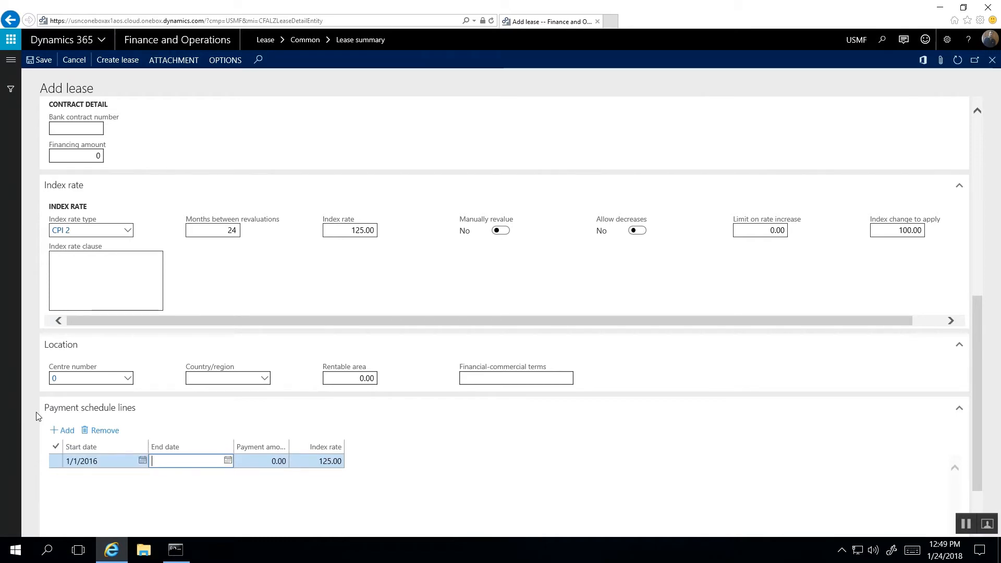
pyautogui.write('12/31/2025')
pyautogui.press('Tab')
pyautogui.write('5')
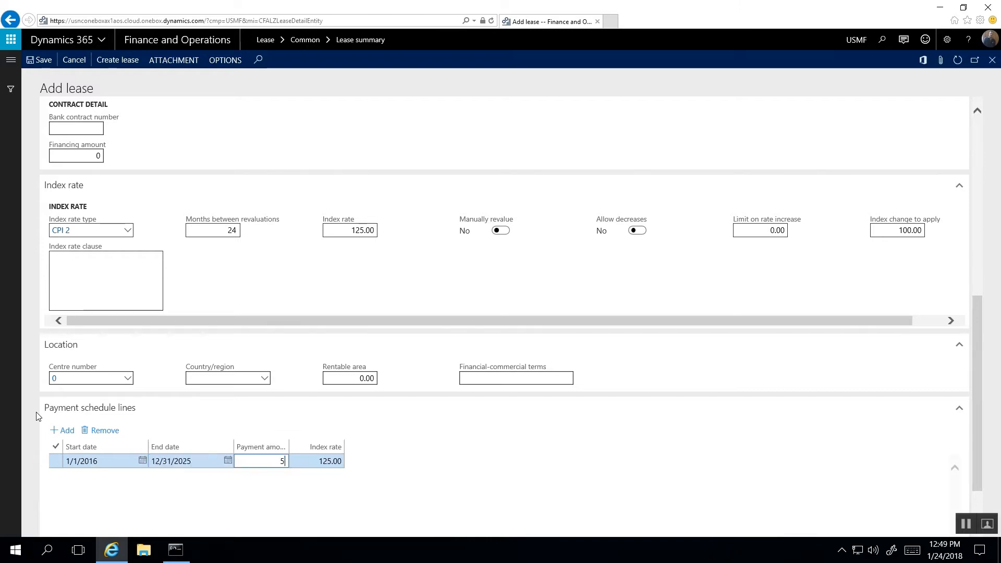
pyautogui.write('0000.00')
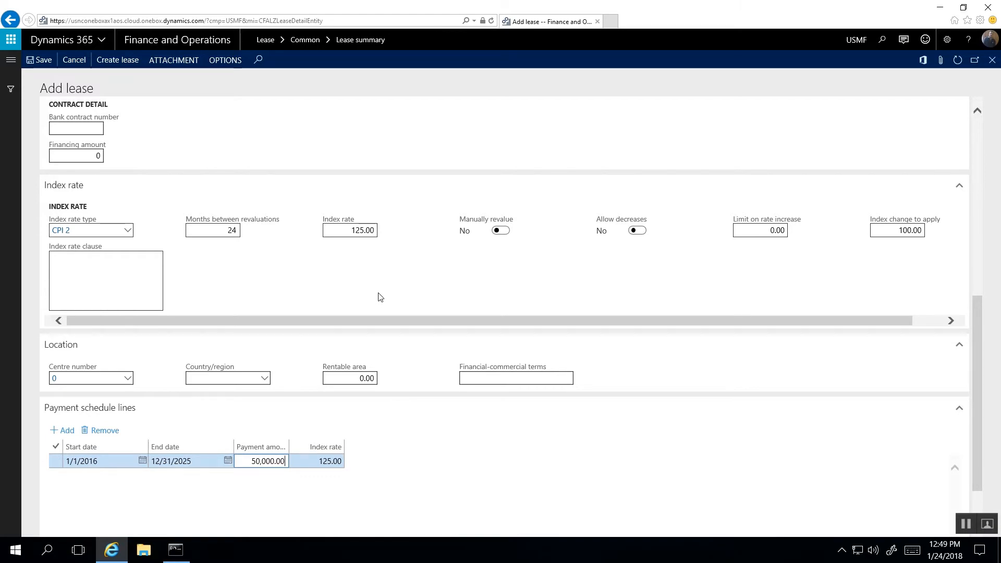
# Step: Create the lease from the completed entry and generate its payment schedule
pyautogui.scroll(5, 362, 296)
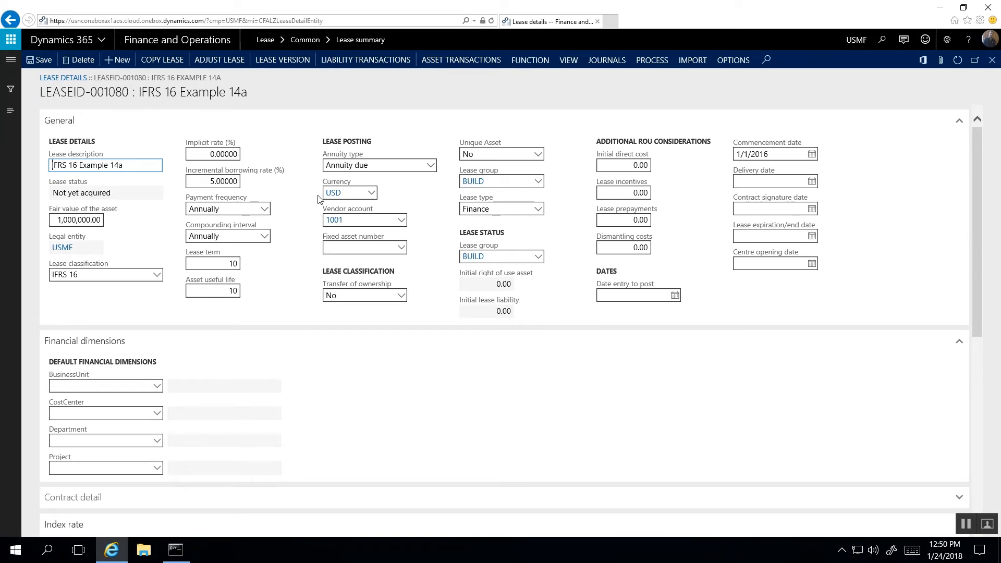
pyautogui.scroll(-6, 317, 199)
pyautogui.scroll(7, 318, 199)
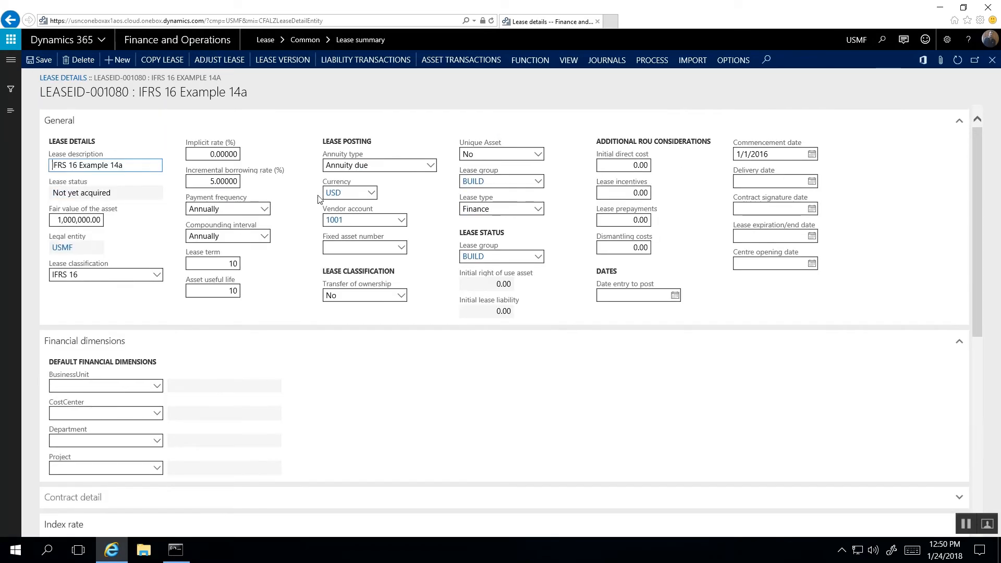
pyautogui.click(537, 60)
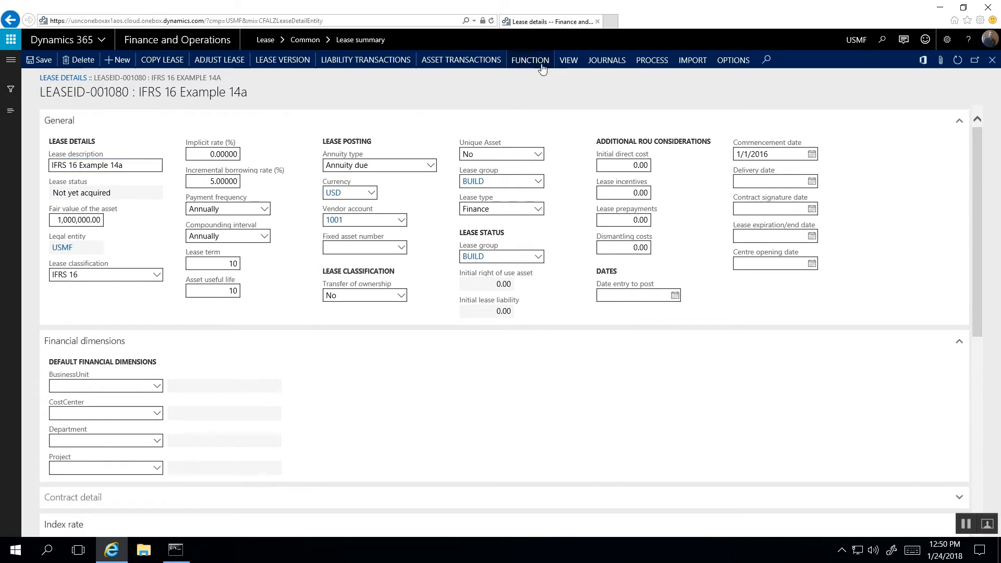
pyautogui.click(48, 91)
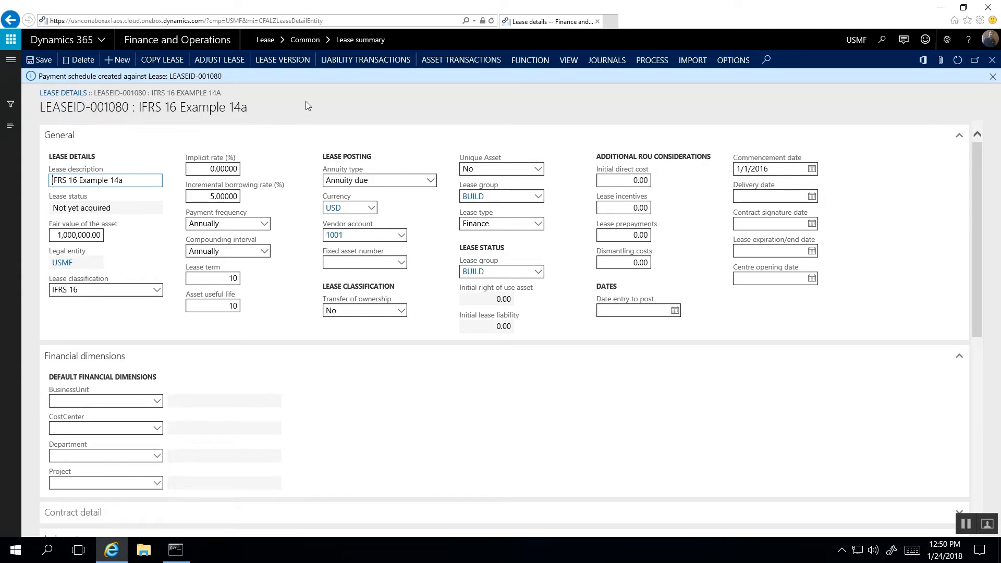
# Step: Open the lease's payment schedule and examine the payment amounts, present values and totals across the periods
pyautogui.click(569, 60)
pyautogui.click(64, 104)
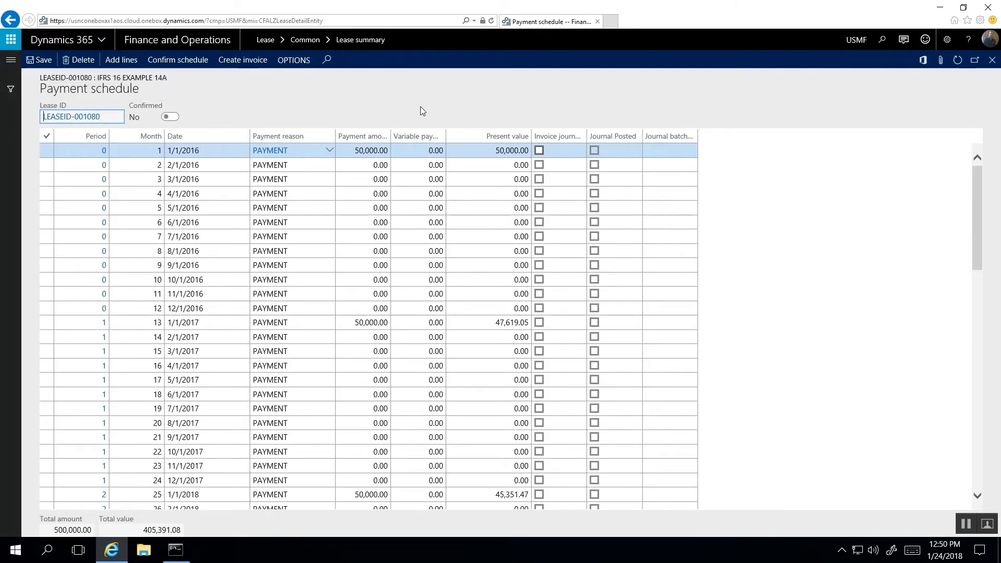
pyautogui.scroll(-10, 474, 208)
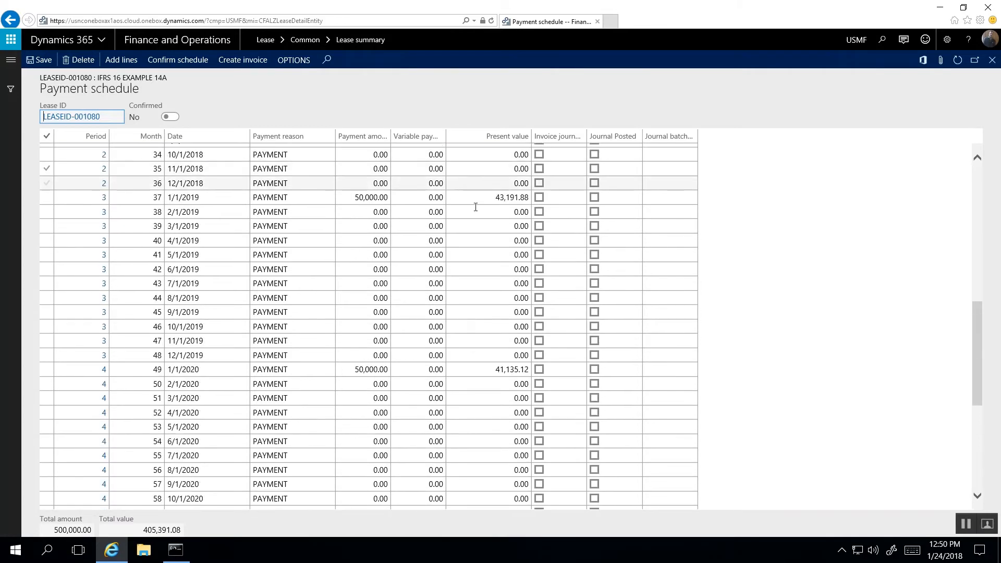
pyautogui.scroll(-4, 474, 208)
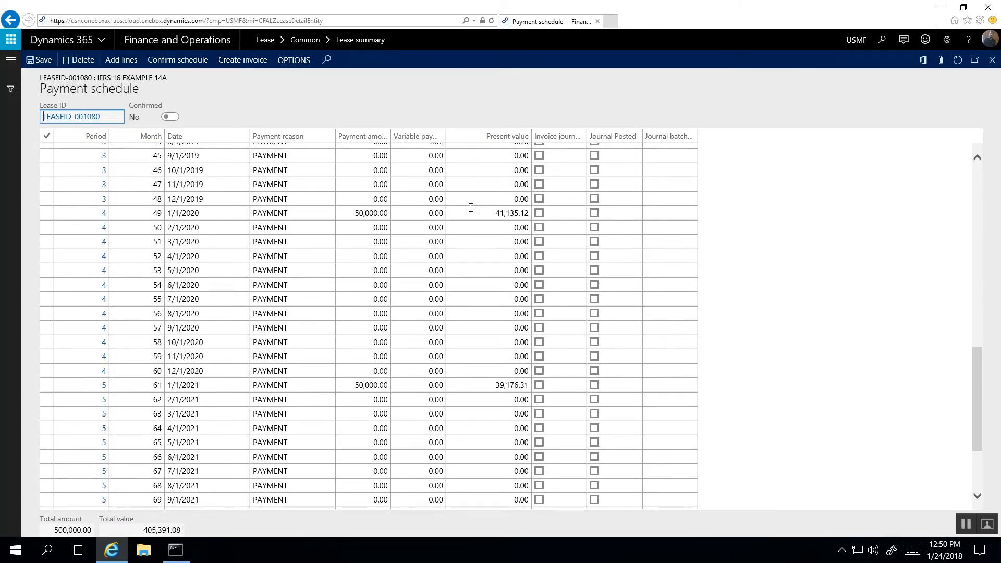
pyautogui.click(471, 207)
pyautogui.scroll(-3, 459, 230)
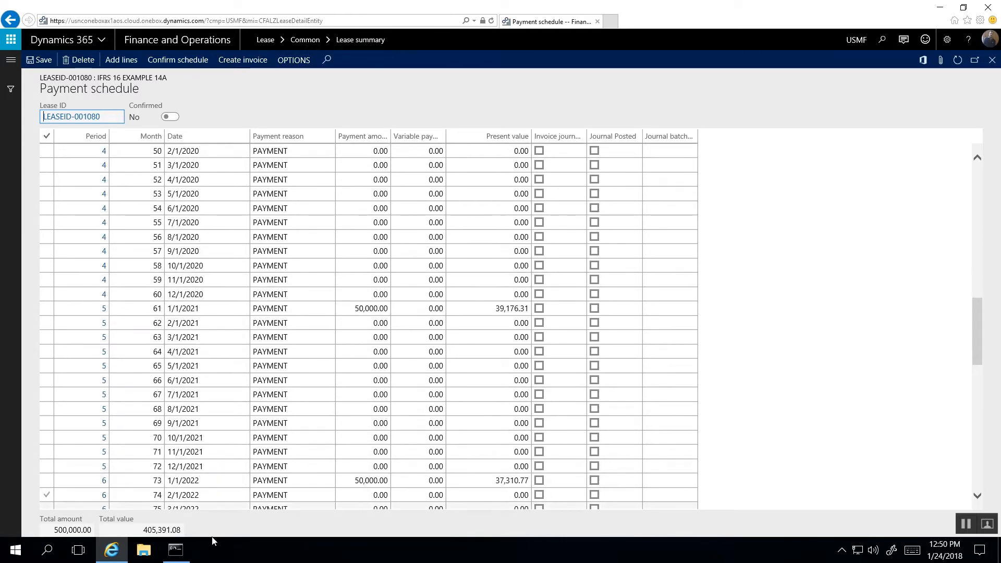
pyautogui.scroll(-3, 211, 532)
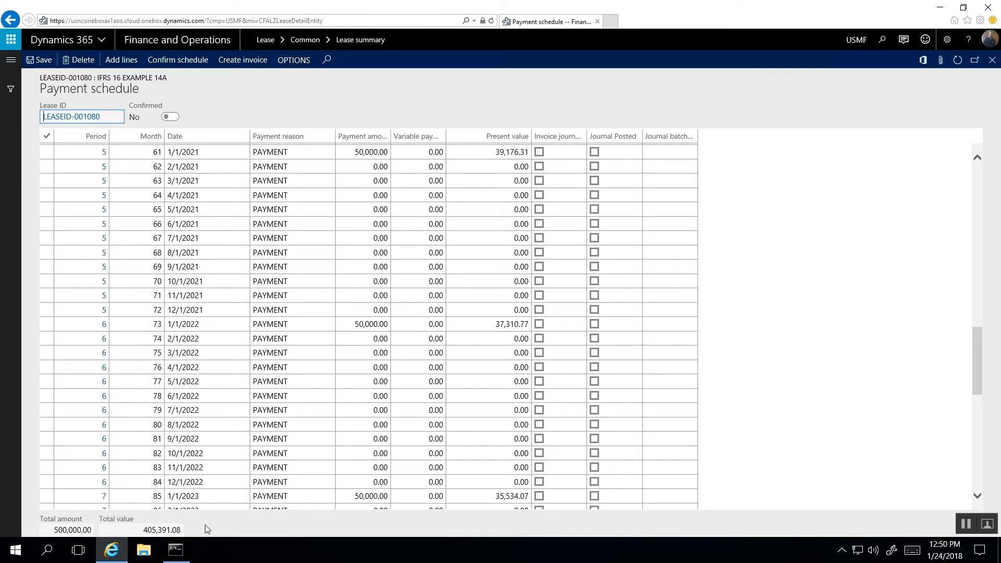
pyautogui.scroll(9, 365, 410)
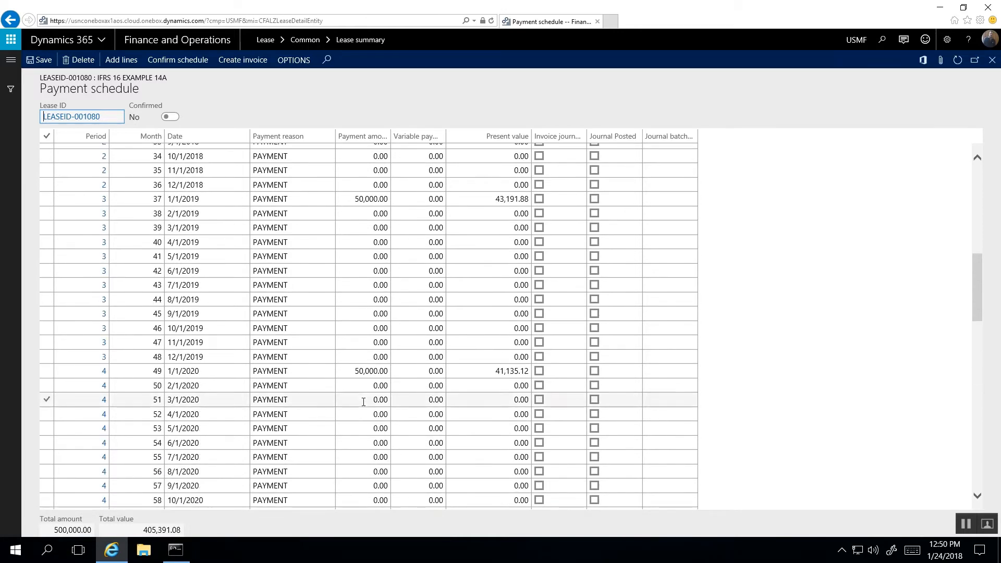
pyautogui.scroll(11, 350, 391)
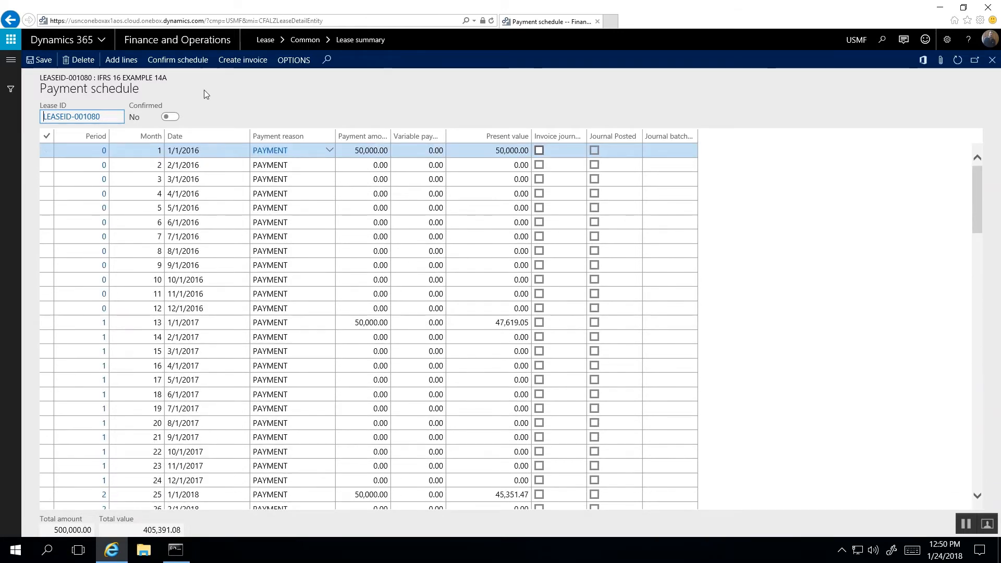
# Step: Confirm the payment schedule, review all the resulting notifications and return to the lease details
pyautogui.click(193, 66)
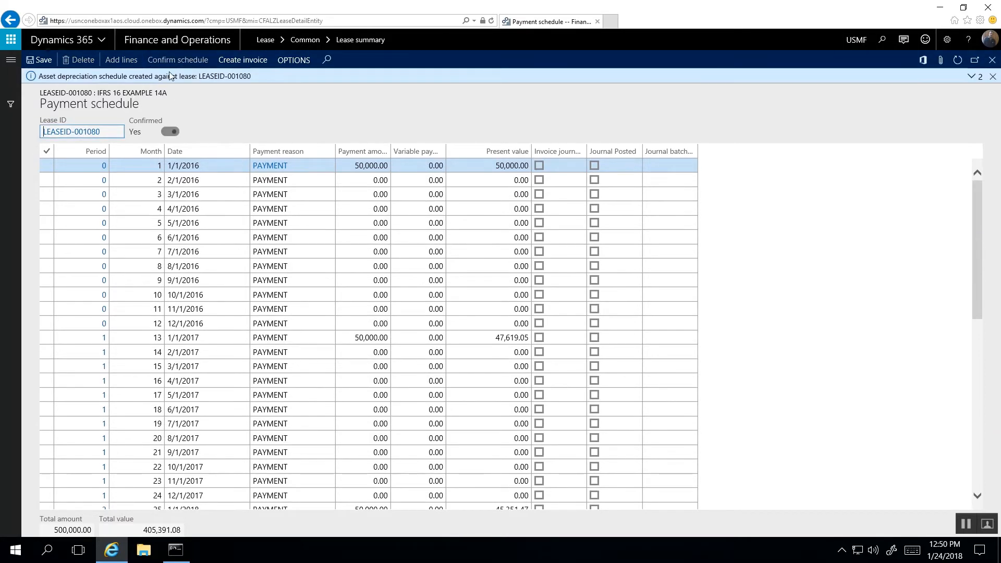
pyautogui.click(972, 76)
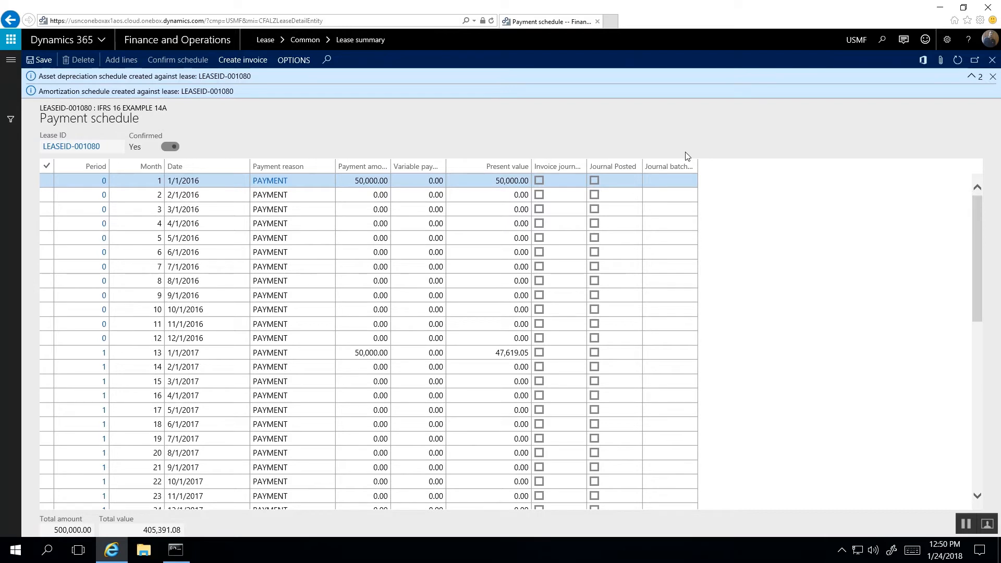
pyautogui.click(992, 60)
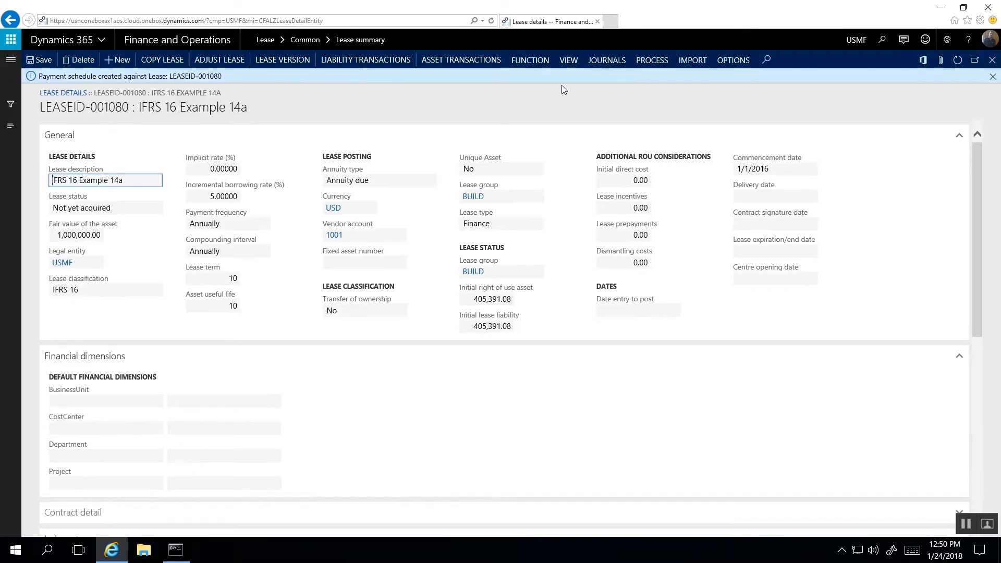
# Step: Review the lease's liability amortization schedule with the beginning balance column widened, then close the schedule
pyautogui.click(569, 60)
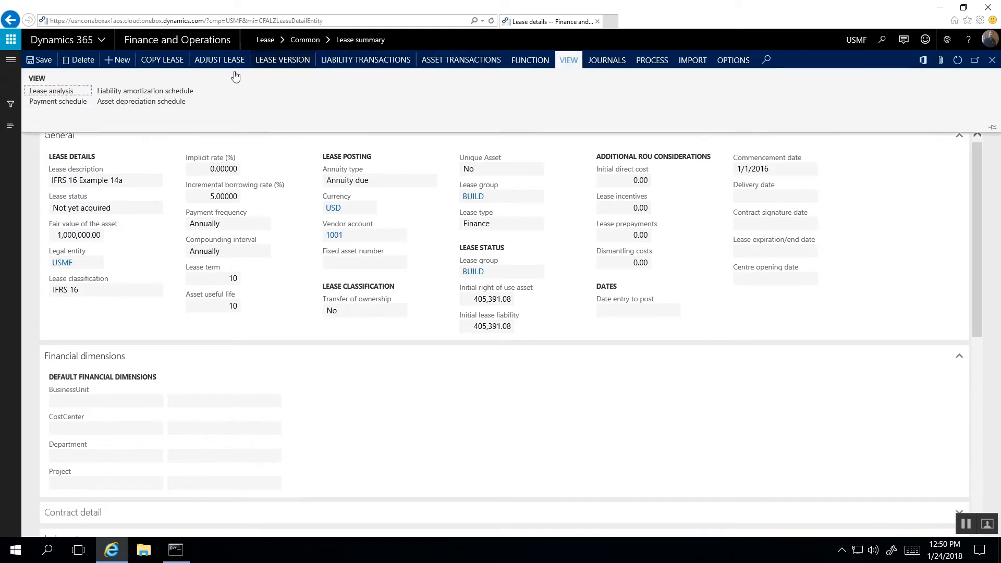
pyautogui.click(163, 92)
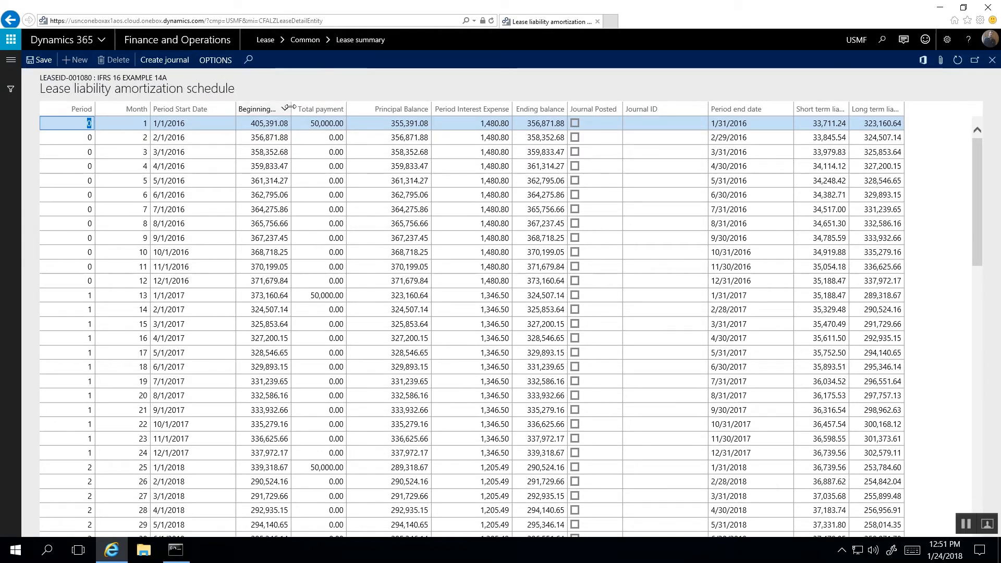
pyautogui.moveTo(290, 107); pyautogui.dragTo(314, 108)
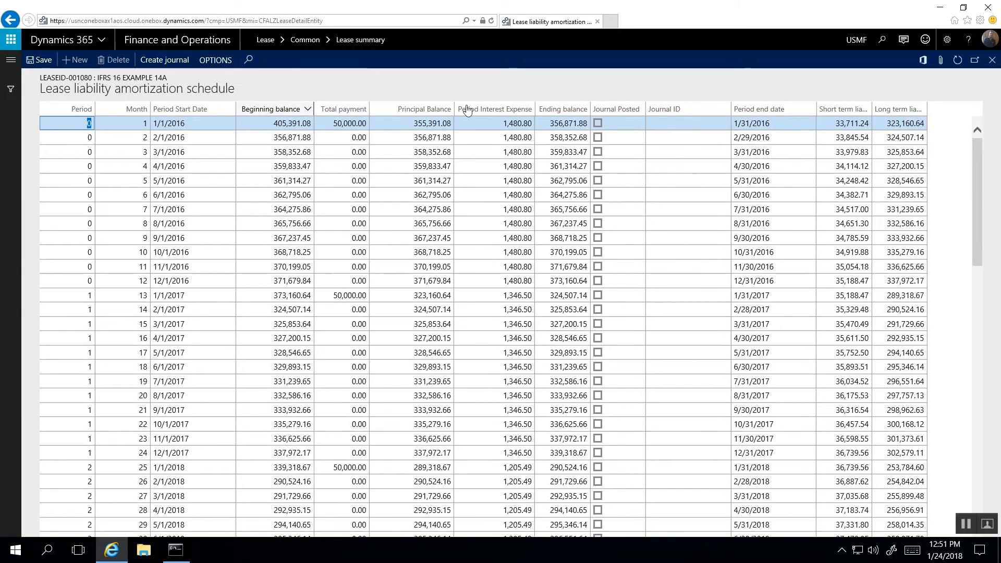
pyautogui.scroll(-2, 490, 180)
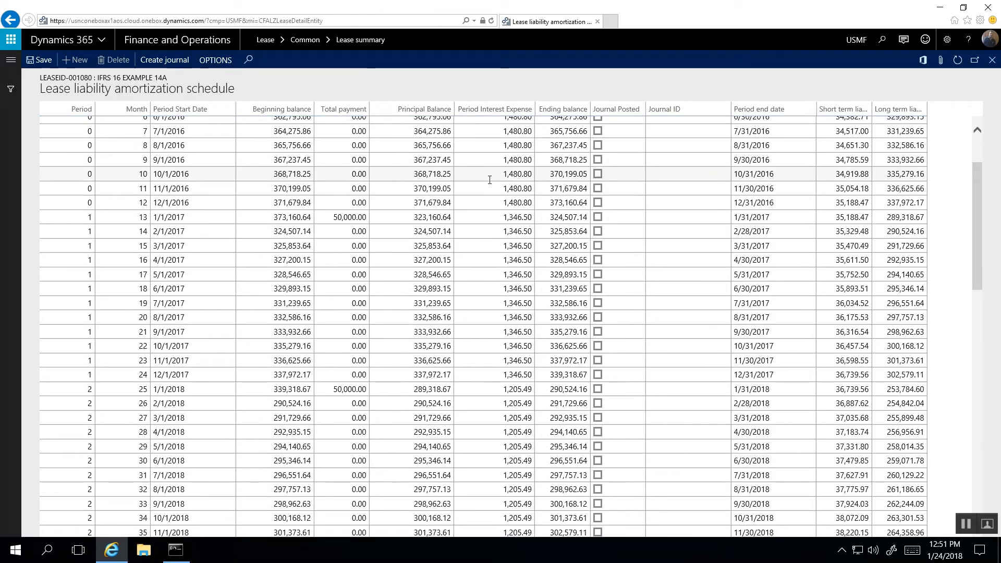
pyautogui.scroll(-15, 490, 180)
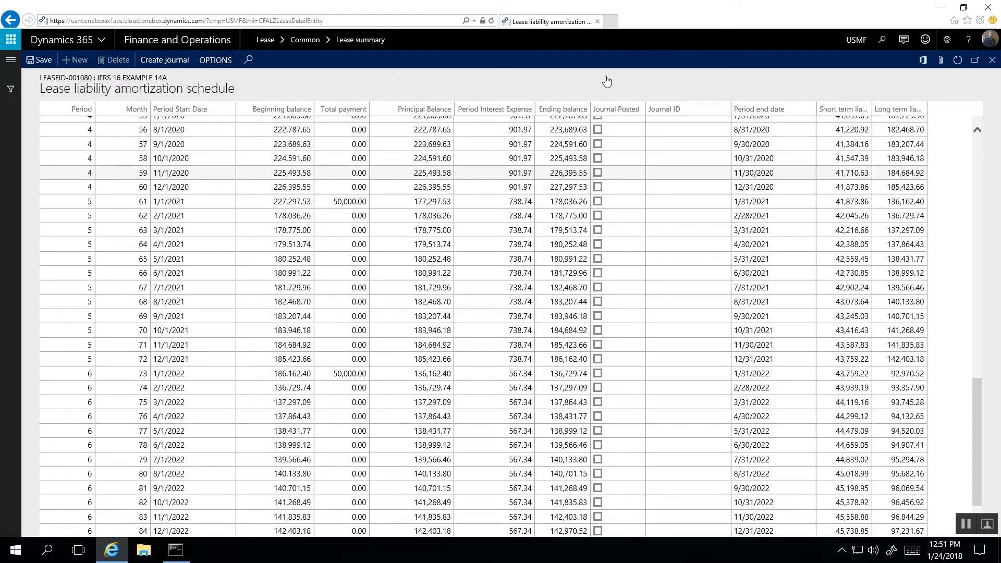
pyautogui.click(992, 60)
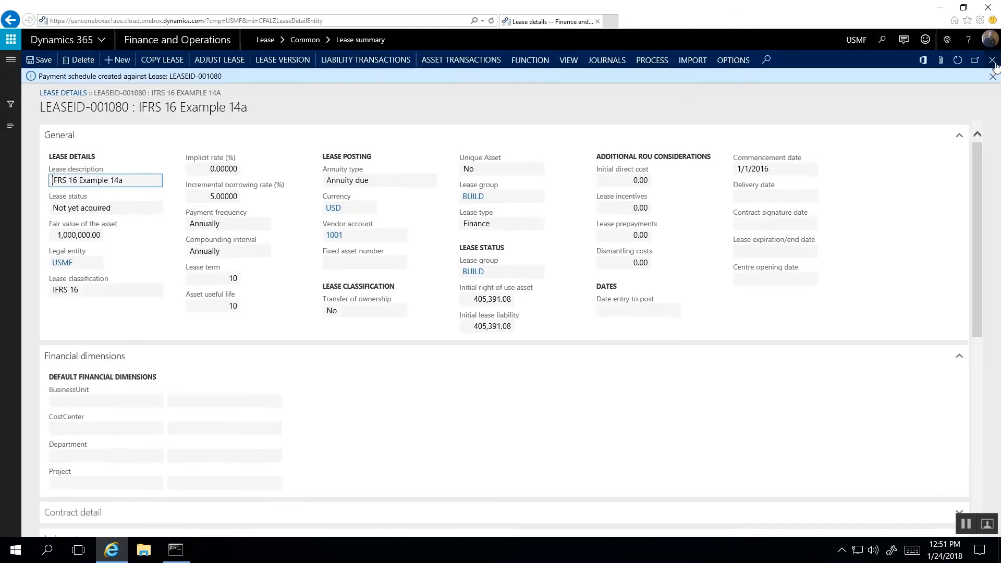
# Step: Review the lease's asset depreciation schedule, examining depreciation and net book value by month, and close it
pyautogui.click(569, 60)
pyautogui.click(153, 93)
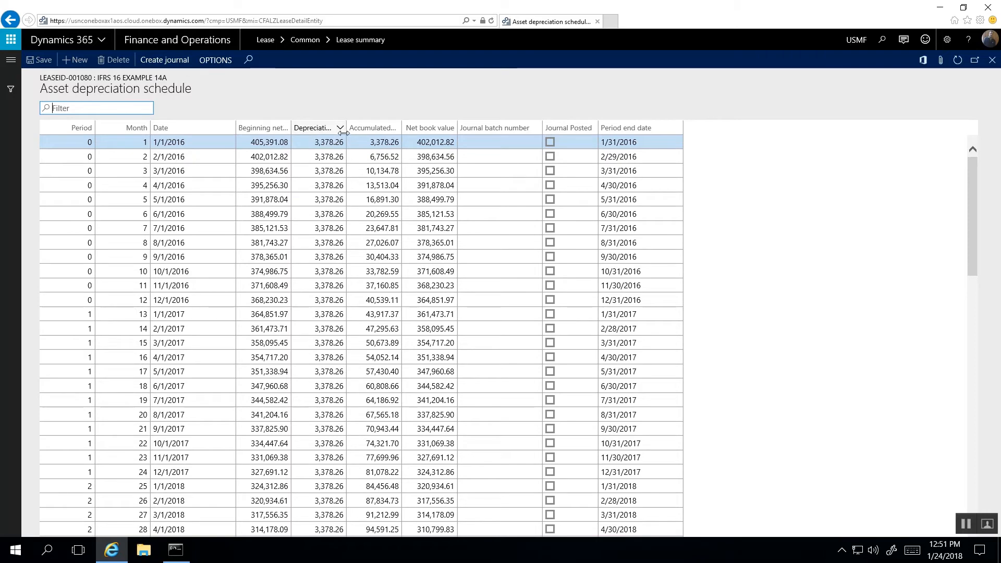
pyautogui.scroll(-5, 365, 208)
pyautogui.scroll(5, 369, 218)
pyautogui.click(993, 59)
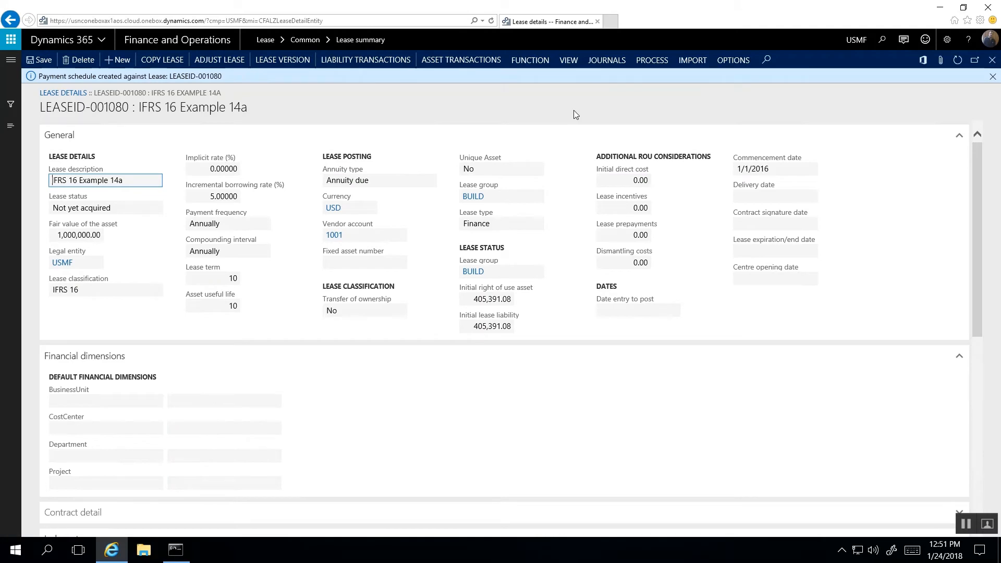
# Step: Create the lease's initial recognition journal and post it from the lease general journals
pyautogui.click(530, 60)
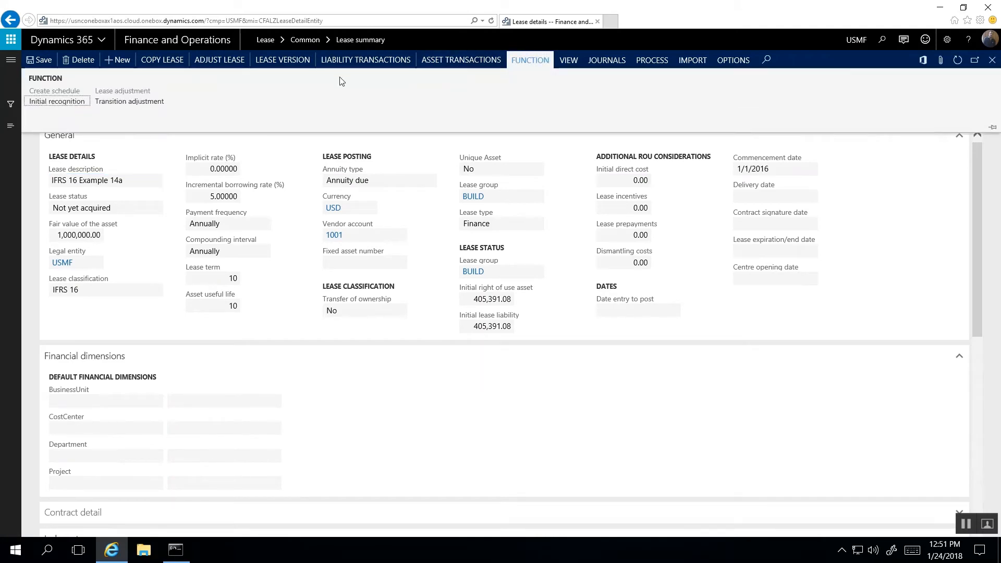
pyautogui.click(77, 105)
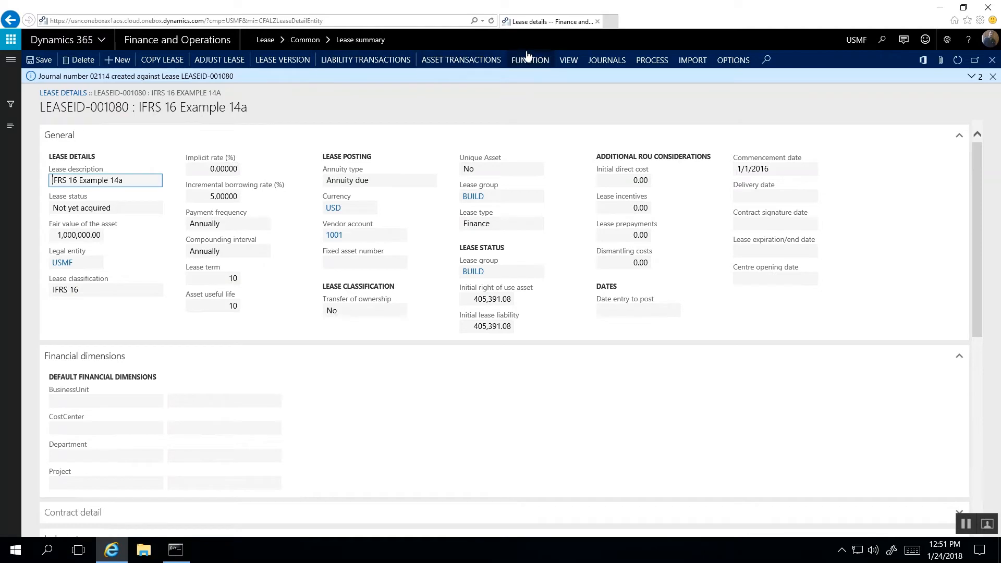
pyautogui.click(605, 62)
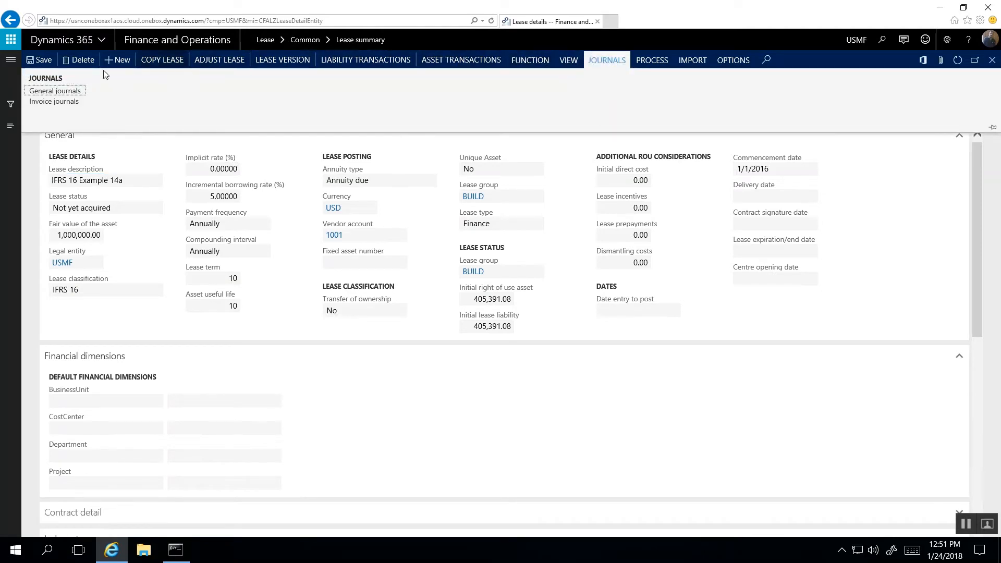
pyautogui.click(65, 91)
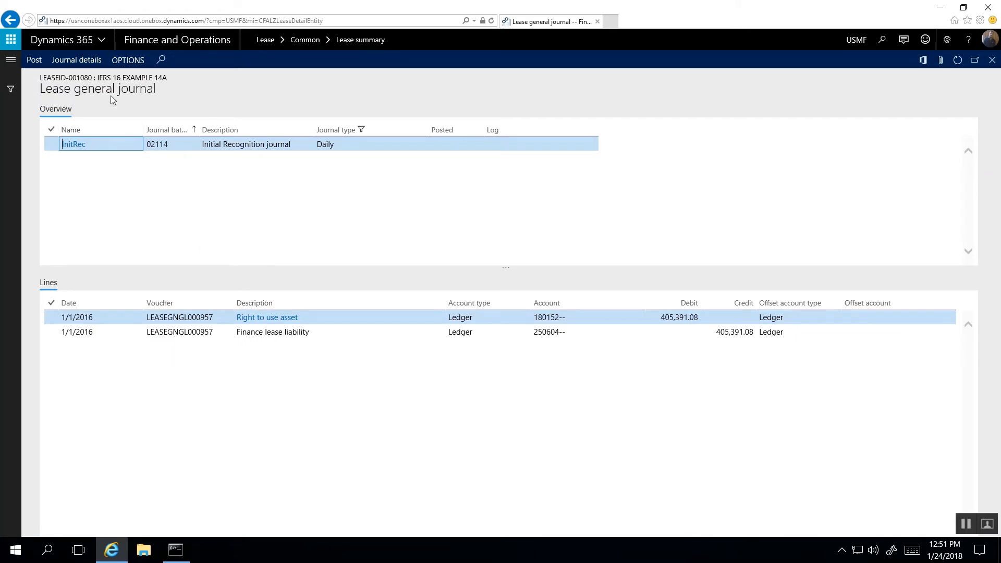
pyautogui.click(34, 60)
pyautogui.click(28, 72)
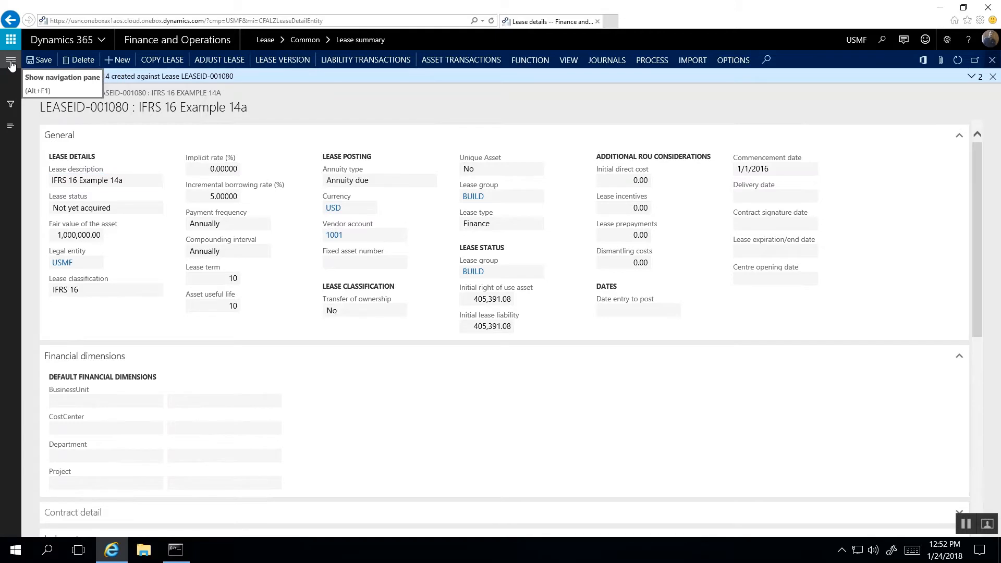
# Step: Set up a lease journal batch for the payment schedule from 1/1/2016 to 12/31/2017, with summarized entries and posting enabled
pyautogui.click(12, 60)
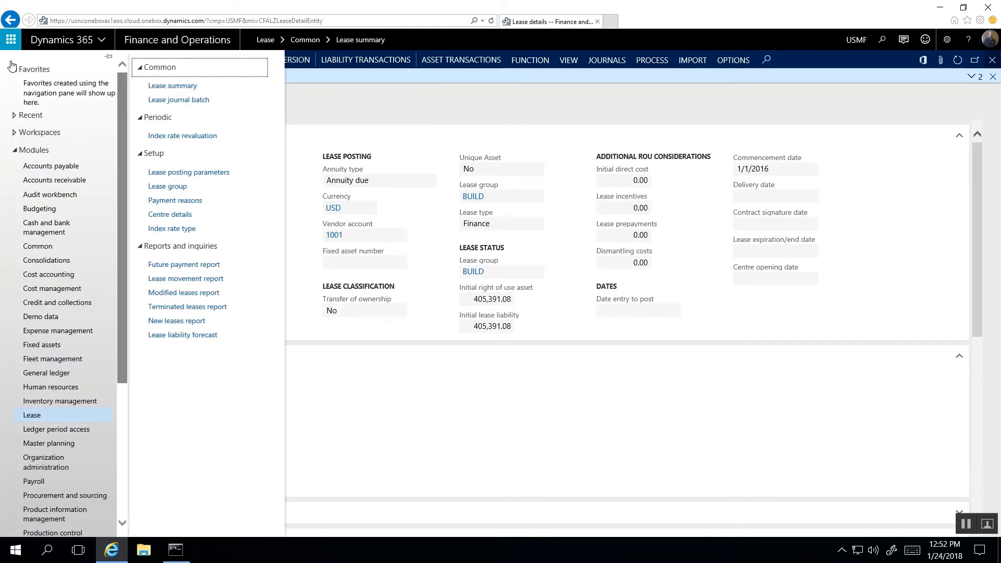
pyautogui.click(217, 100)
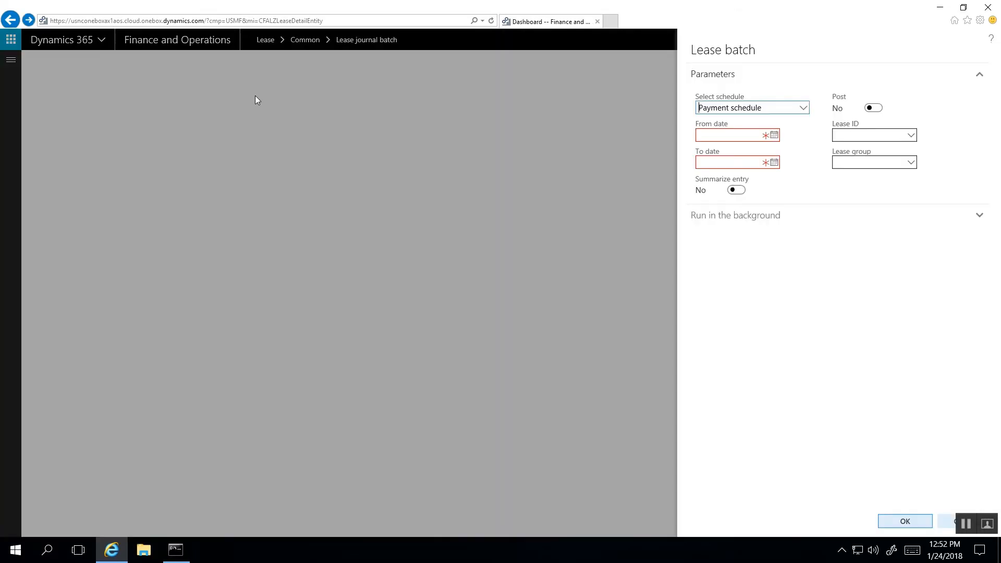
pyautogui.click(804, 108)
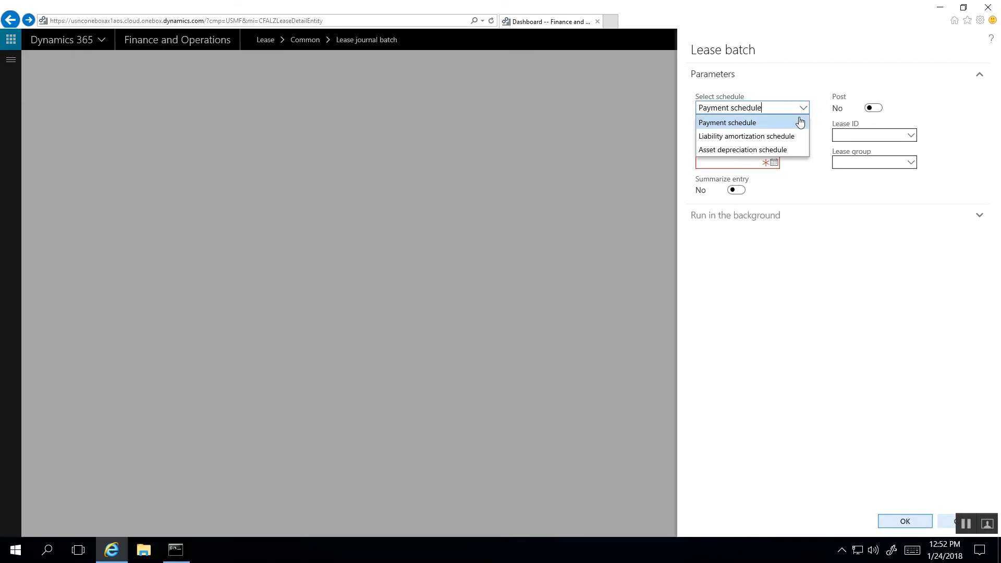
pyautogui.click(760, 129)
pyautogui.click(753, 134)
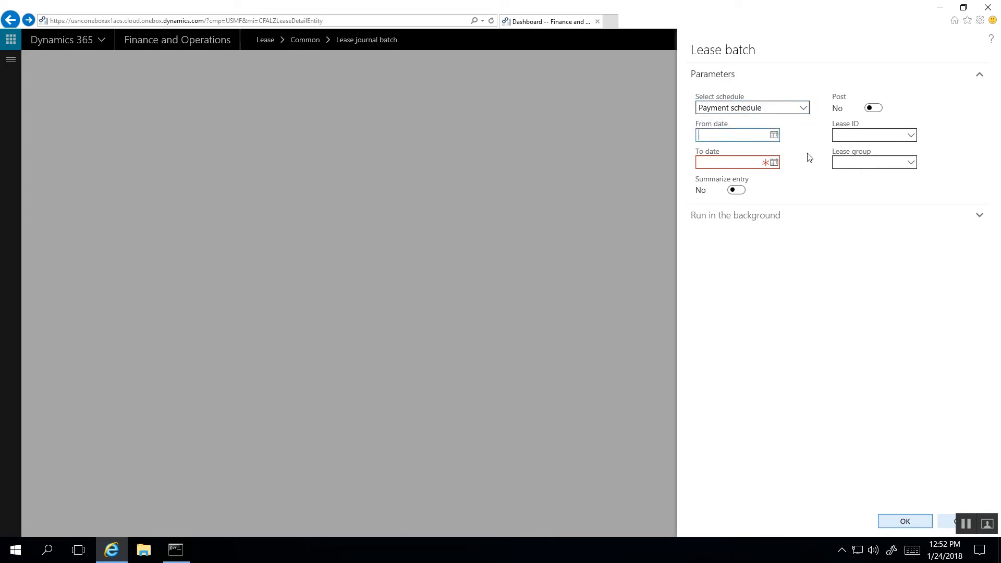
pyautogui.press('Tab')
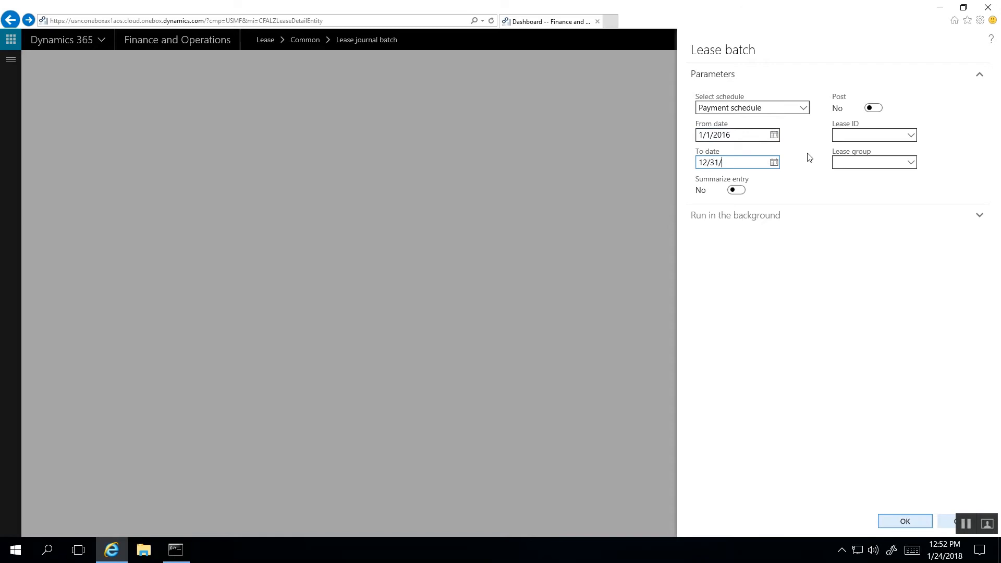
pyautogui.press('Tab')
pyautogui.press('space')
pyautogui.press('Tab')
pyautogui.press('space')
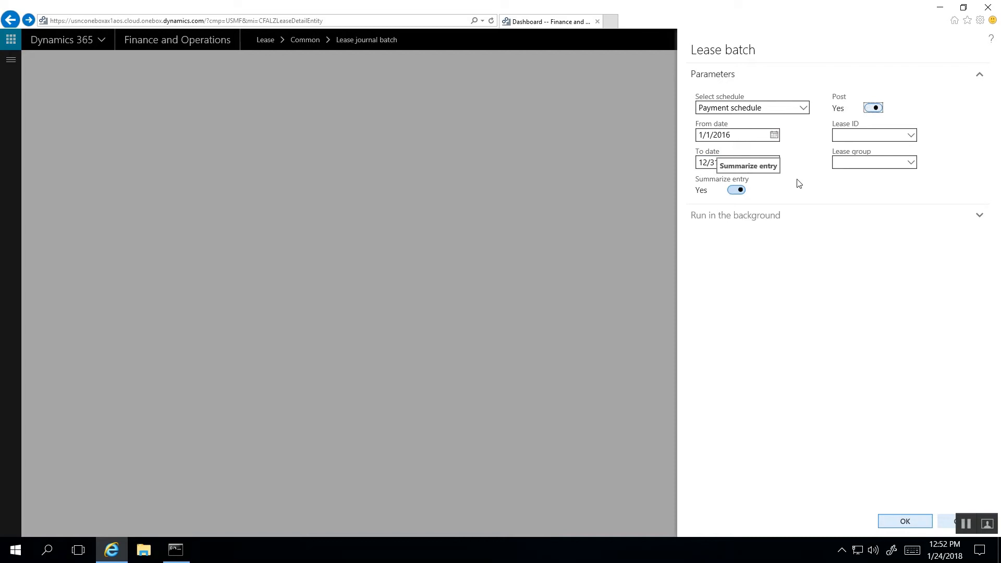
# Step: Run the payment schedule batch for the IFRS 16 Example 14a lease and check the resulting messages
pyautogui.click(911, 135)
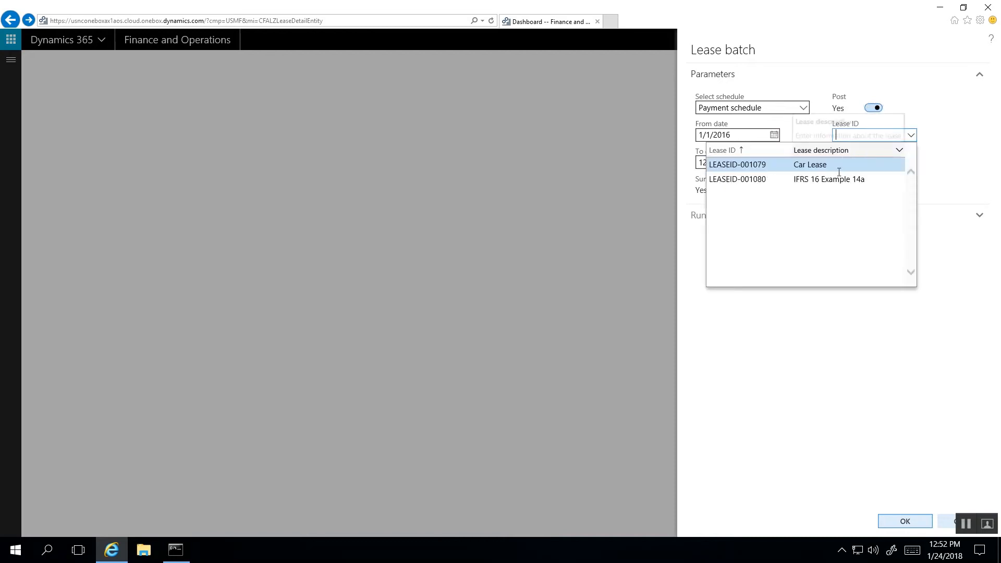
pyautogui.click(837, 180)
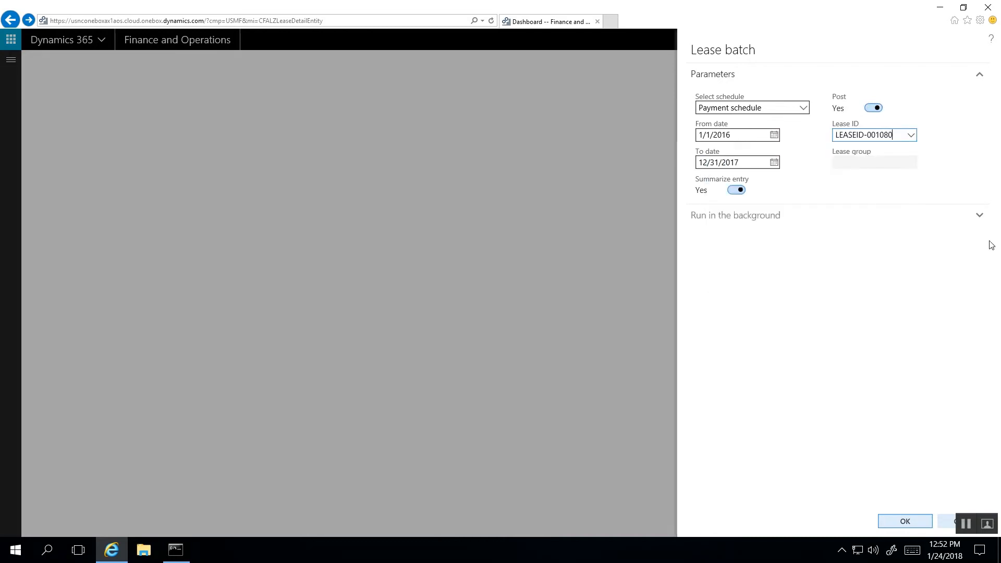
pyautogui.click(928, 524)
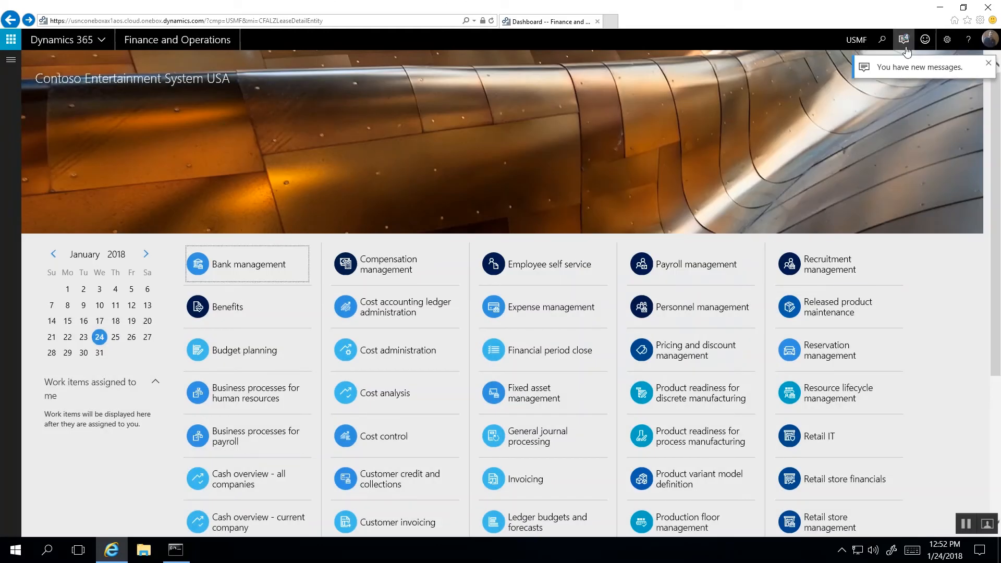
pyautogui.click(906, 42)
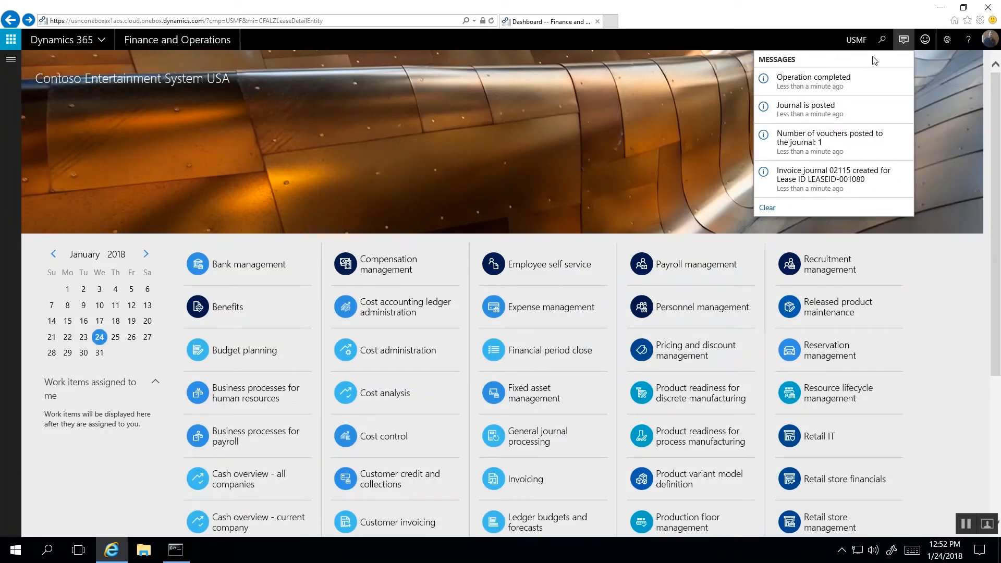
pyautogui.click(9, 62)
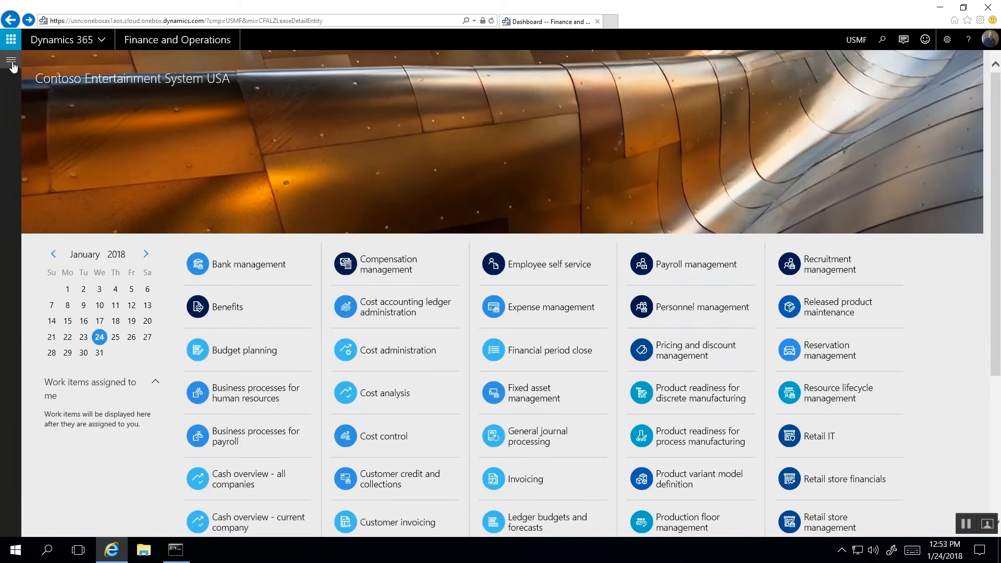
# Step: Set up a lease journal batch for the liability amortization schedule from 1/1/2016 to 12/31/2017, with summarized entries and posting enabled
pyautogui.click(8, 62)
pyautogui.click(156, 100)
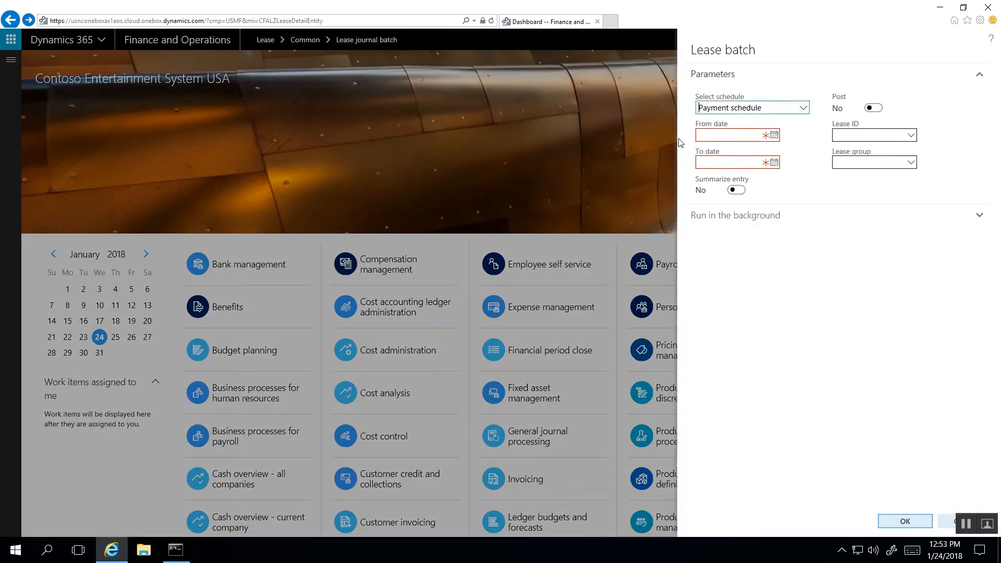
pyautogui.click(802, 108)
pyautogui.click(754, 136)
pyautogui.click(753, 137)
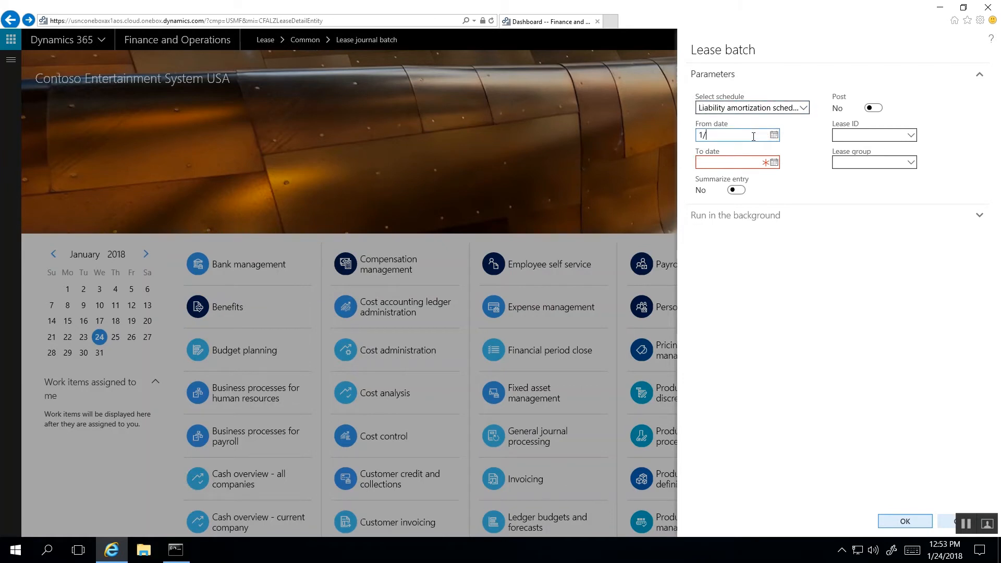
pyautogui.press('Tab')
pyautogui.write('1')
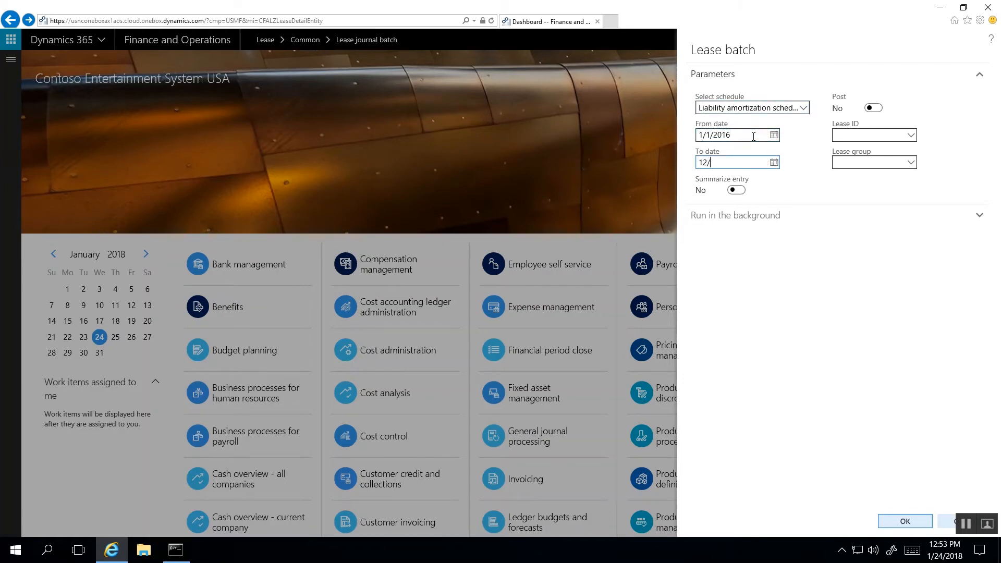
pyautogui.click(736, 191)
pyautogui.click(874, 109)
# Step: Run the liability amortization batch for the IFRS 16 Example 14a lease and check the resulting messages
pyautogui.click(912, 137)
pyautogui.click(882, 179)
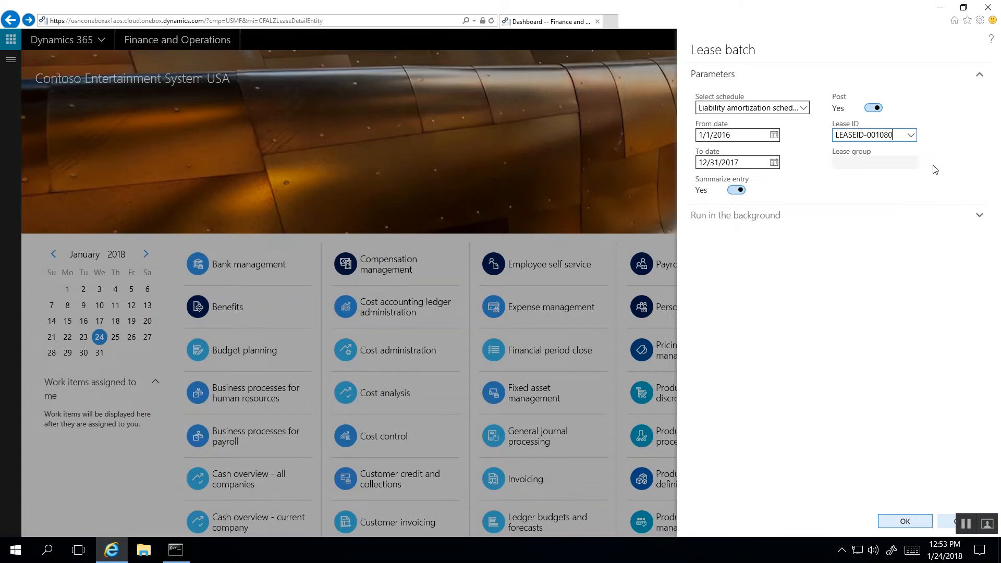
pyautogui.click(927, 521)
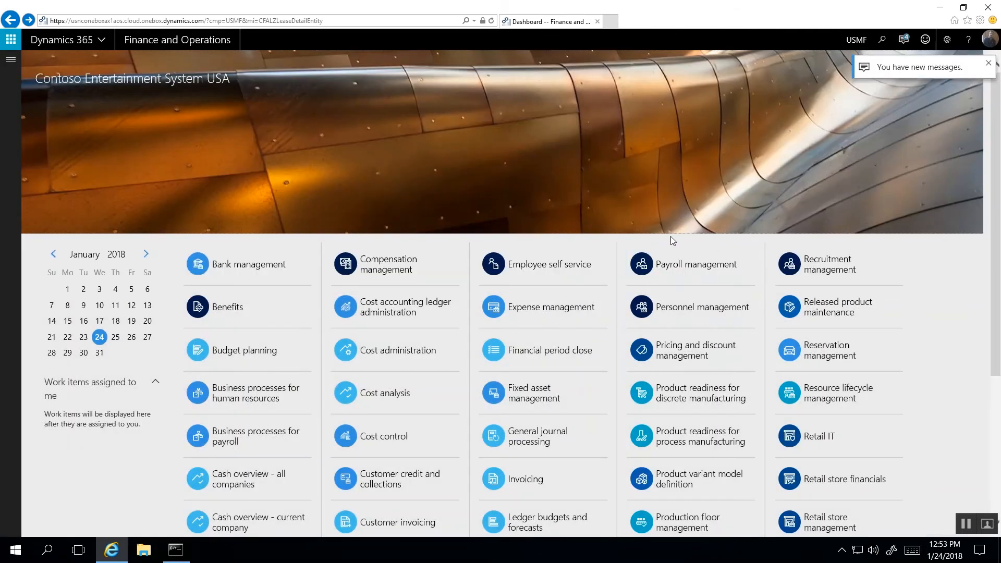
pyautogui.click(904, 40)
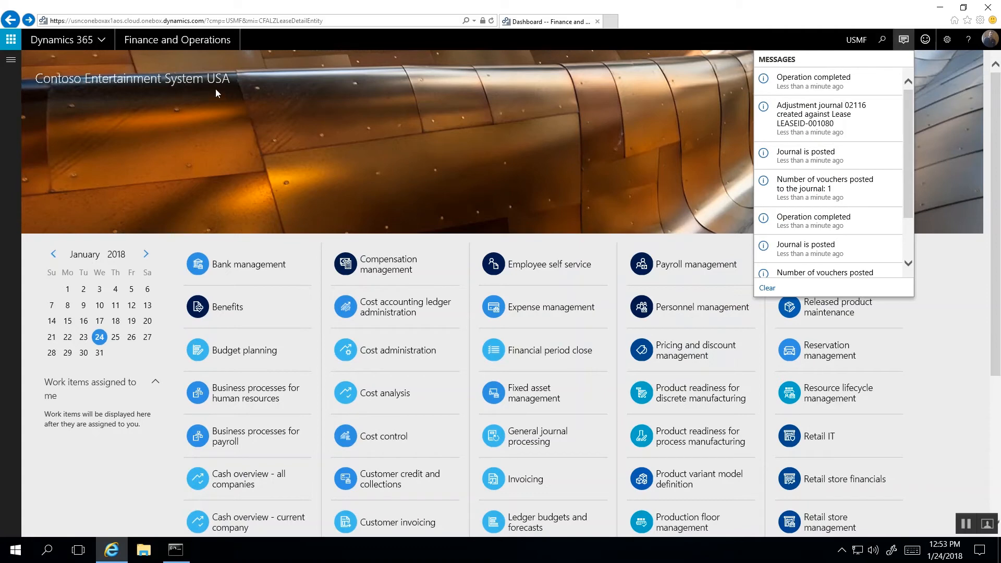
pyautogui.click(10, 62)
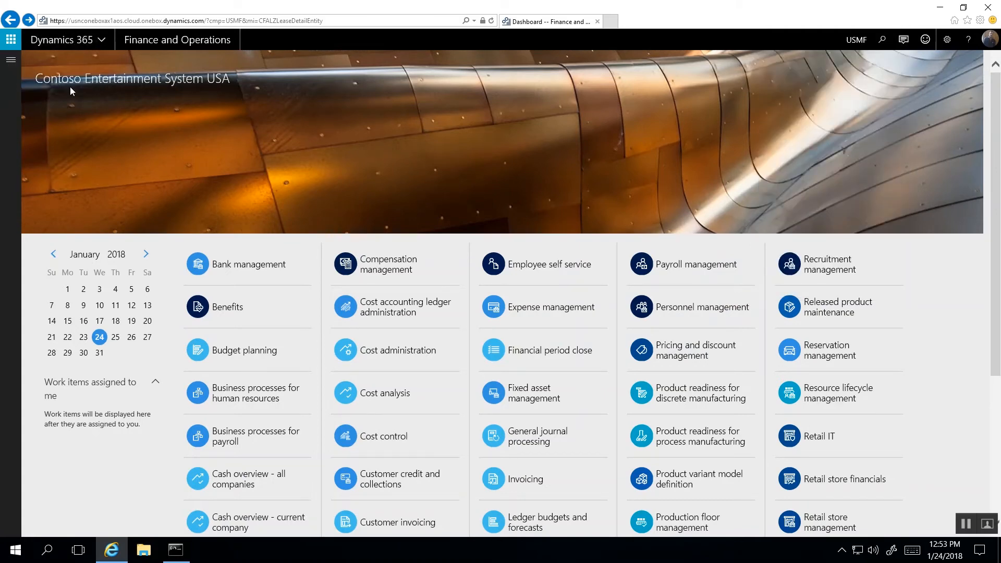
# Step: Set up a lease journal batch for the asset depreciation schedule from 1/1/2016 to 12/31/2017, with summarized entries and posting enabled
pyautogui.click(11, 62)
pyautogui.click(197, 98)
pyautogui.click(792, 109)
pyautogui.click(776, 149)
pyautogui.click(742, 136)
pyautogui.write('1/1/2016')
pyautogui.press('Tab')
pyautogui.write('12/31/2017')
pyautogui.press('Tab')
pyautogui.press('space')
pyautogui.press('Tab')
pyautogui.press('space')
# Step: Run the asset depreciation batch for the IFRS 16 Example 14a lease and check the resulting messages
pyautogui.click(911, 136)
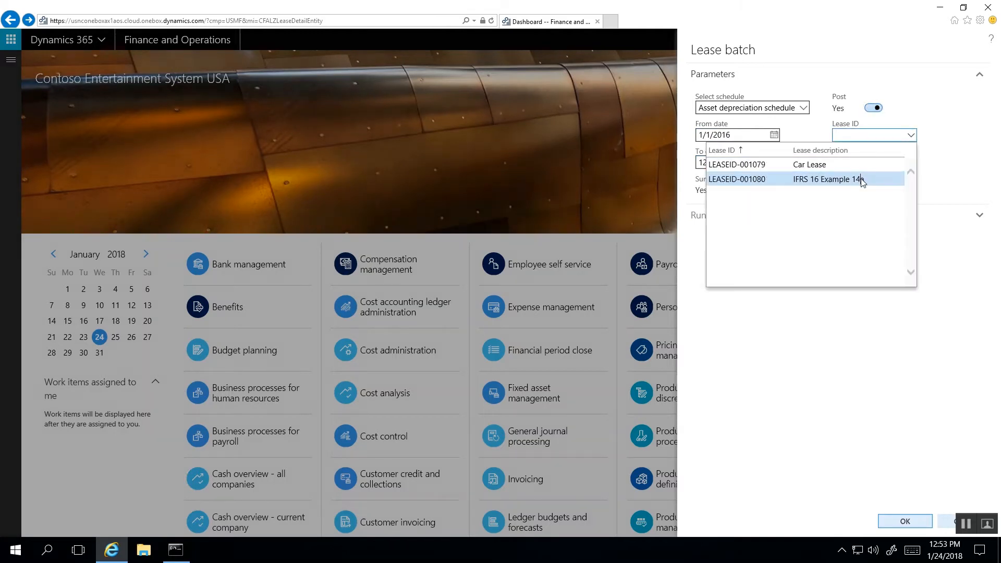
pyautogui.click(861, 180)
pyautogui.click(907, 520)
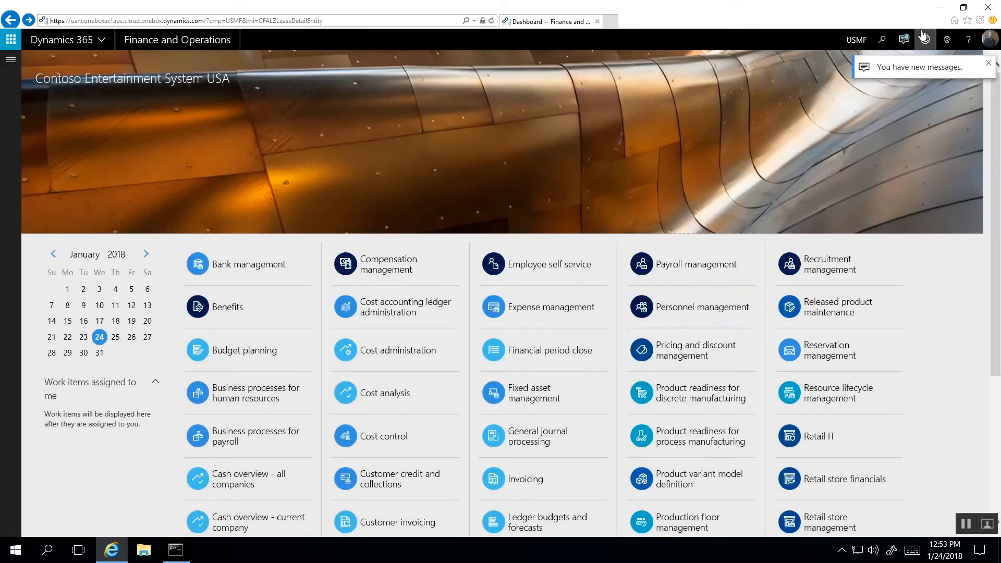
pyautogui.click(904, 40)
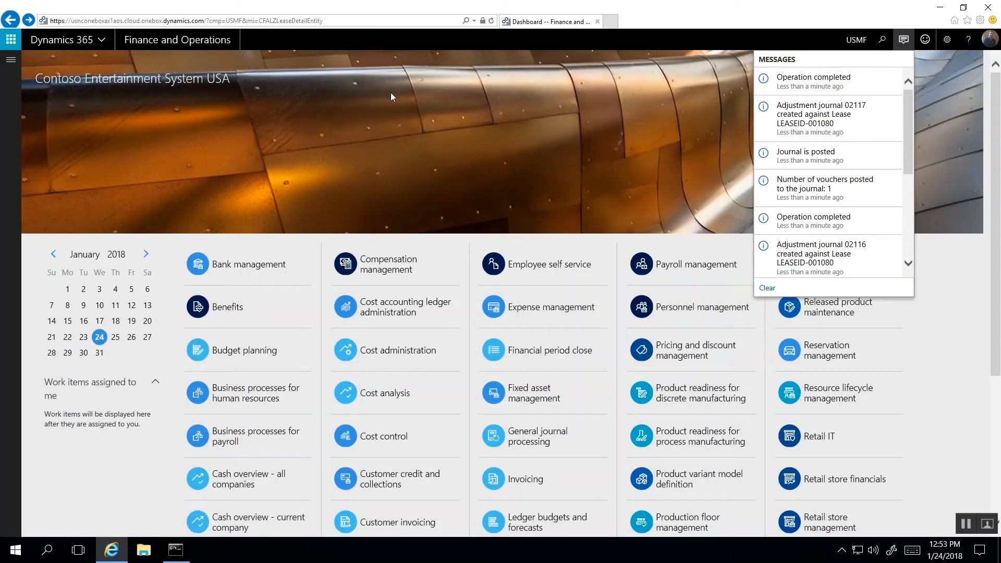
pyautogui.click(6, 66)
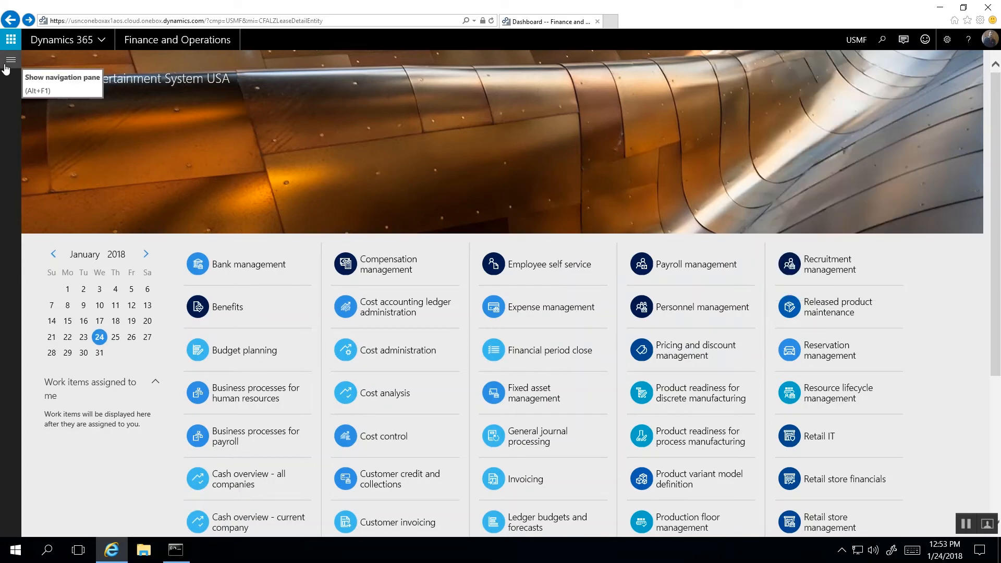
# Step: From the lease summary, review the lines of the IFRS 16 Example 14a lease's two LeaseGenJr general journals, and close them
pyautogui.click(6, 66)
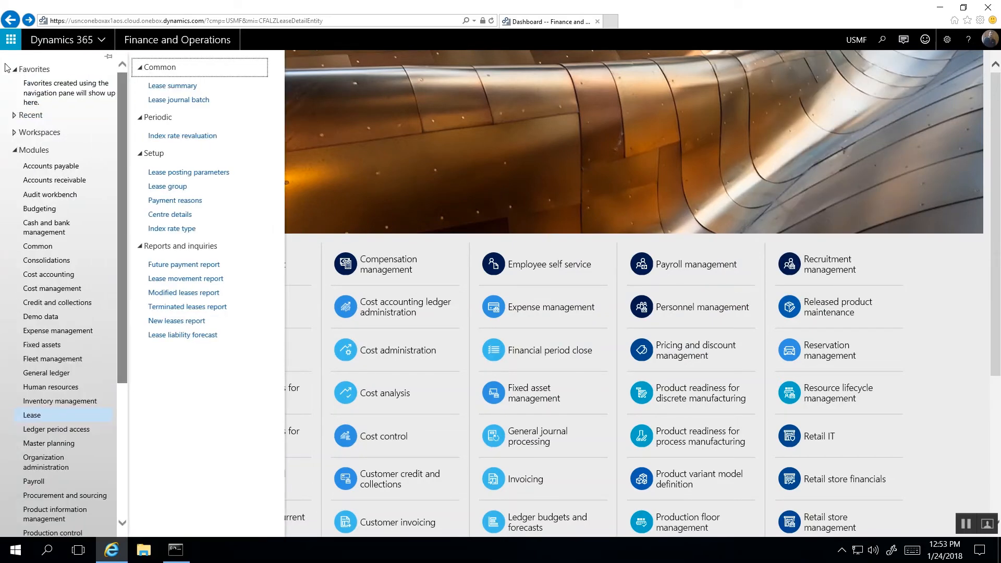
pyautogui.click(233, 89)
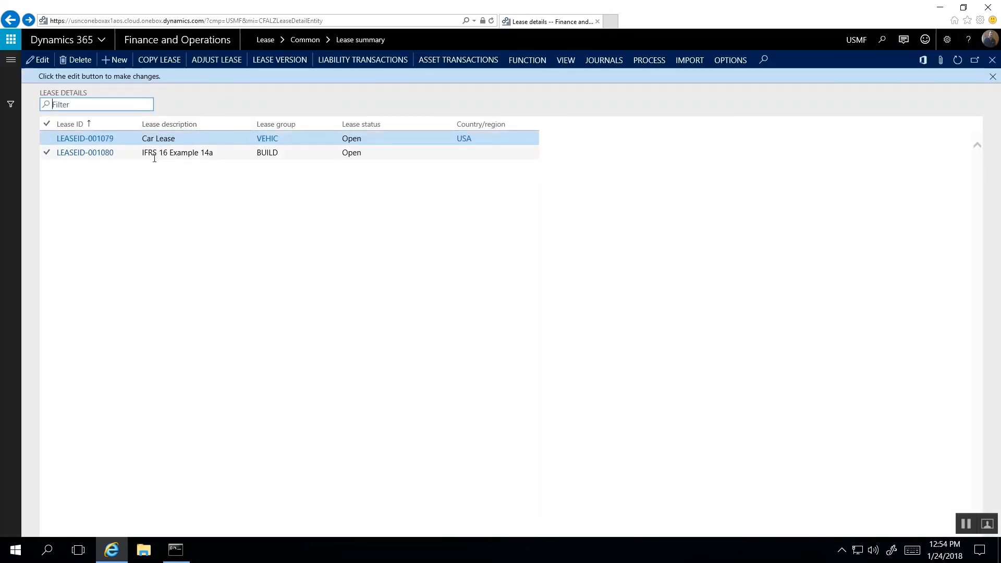
pyautogui.click(155, 155)
pyautogui.click(602, 60)
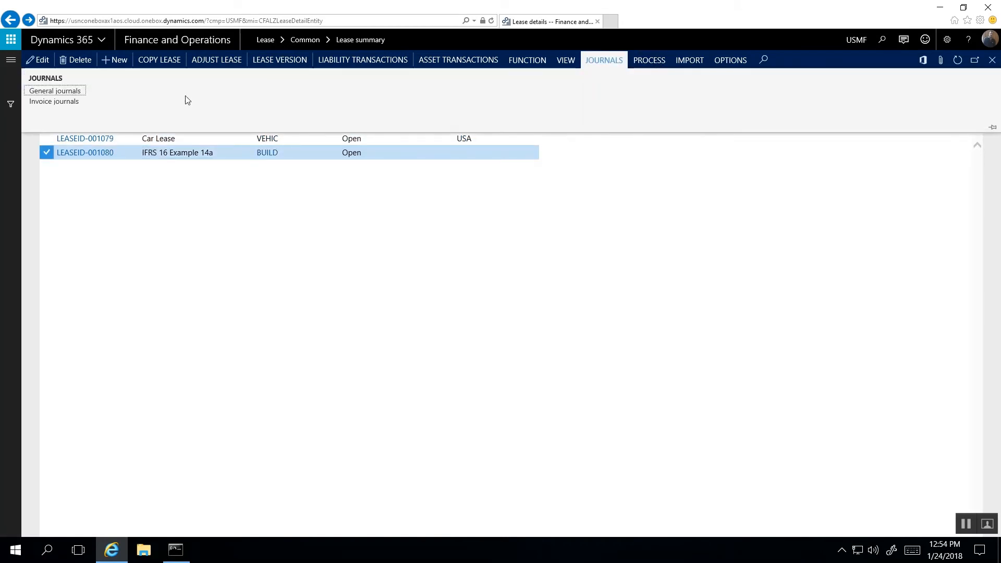
pyautogui.click(71, 91)
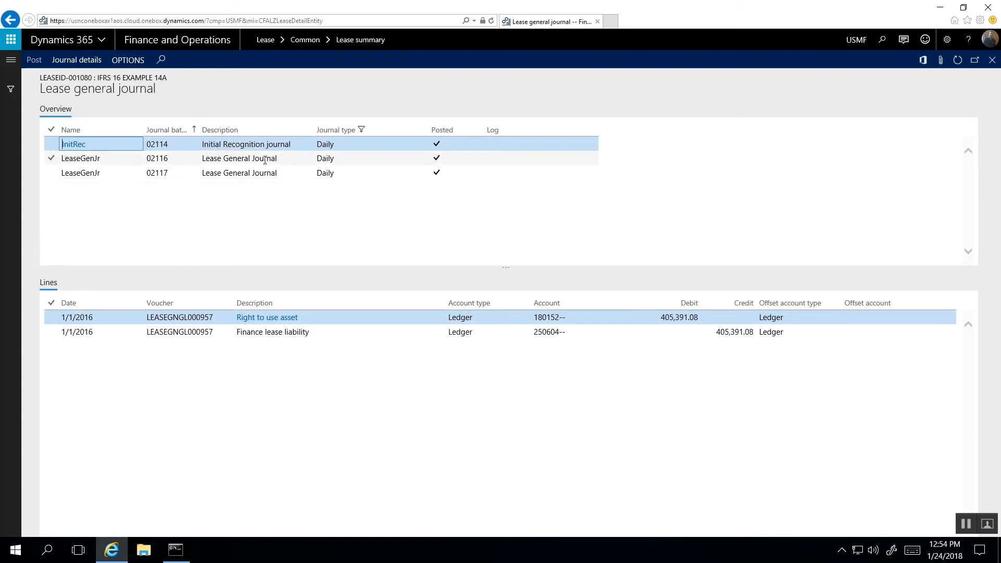
pyautogui.click(264, 158)
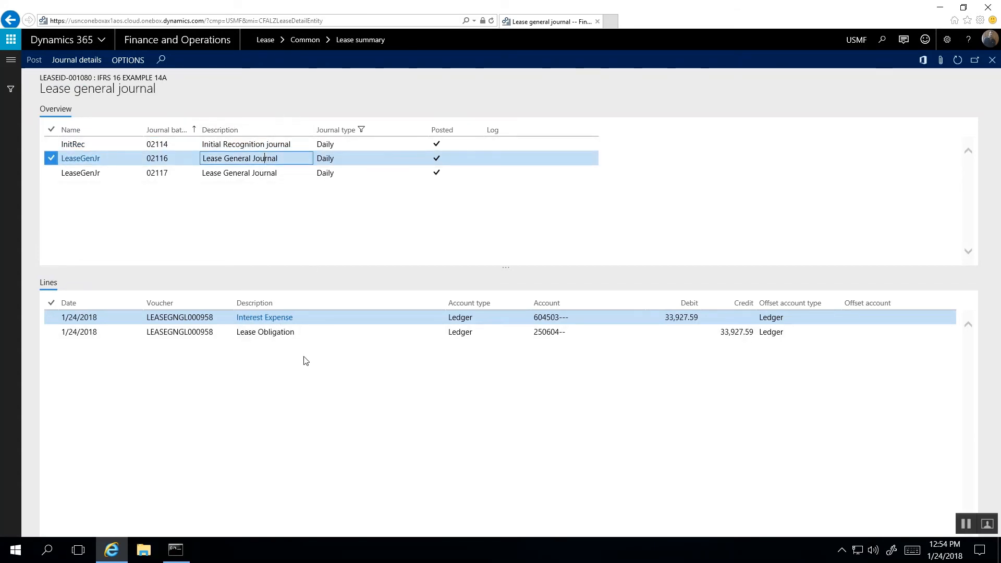
pyautogui.click(268, 174)
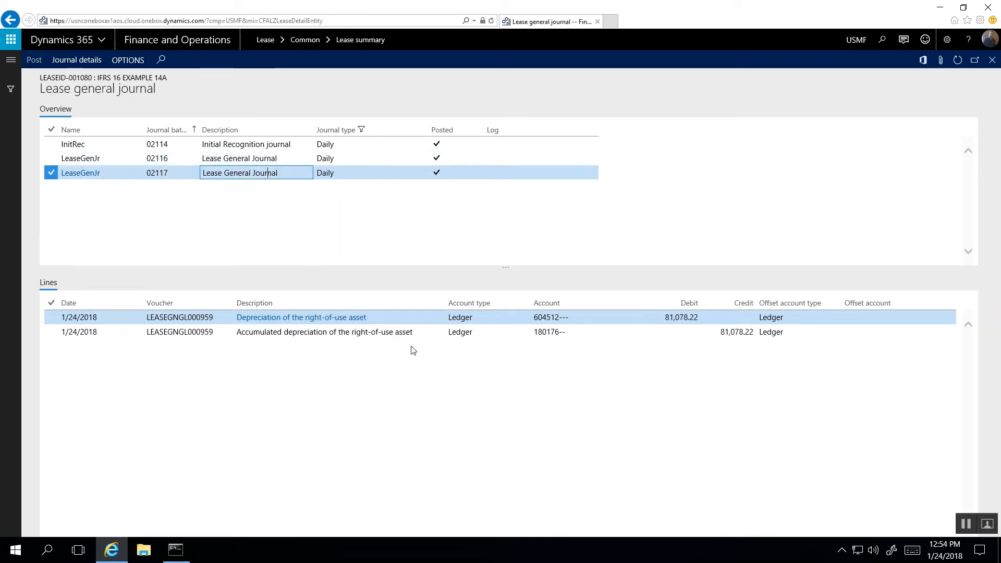
pyautogui.click(994, 61)
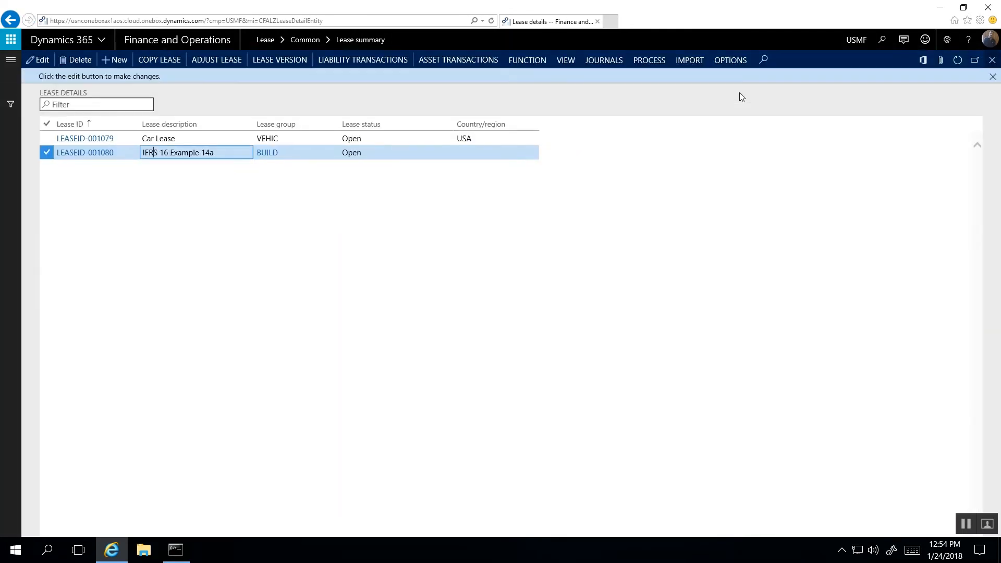
# Step: Review the IFRS 16 Example 14a lease's invoice journal and its liability transactions, closing each page
pyautogui.click(573, 67)
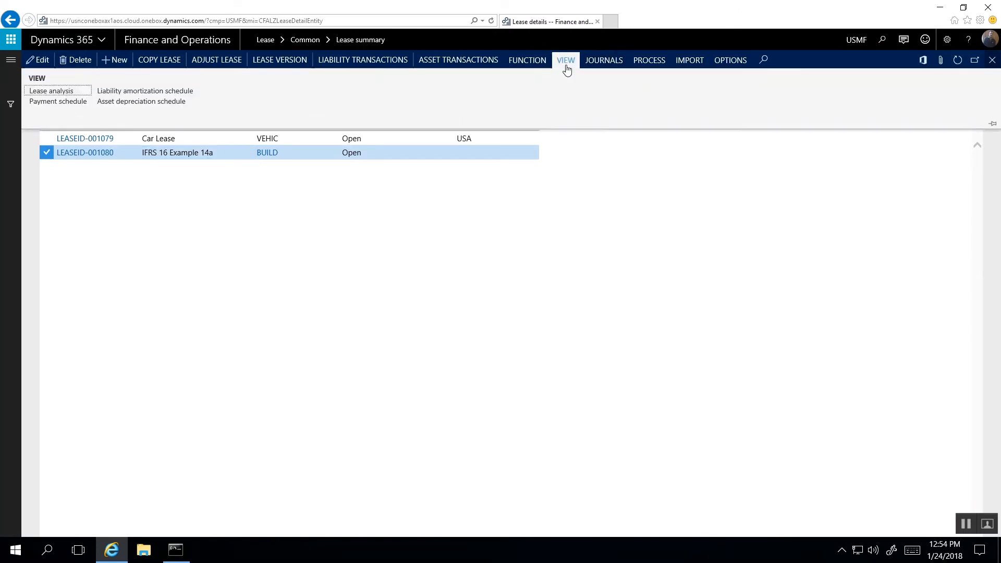
pyautogui.click(589, 61)
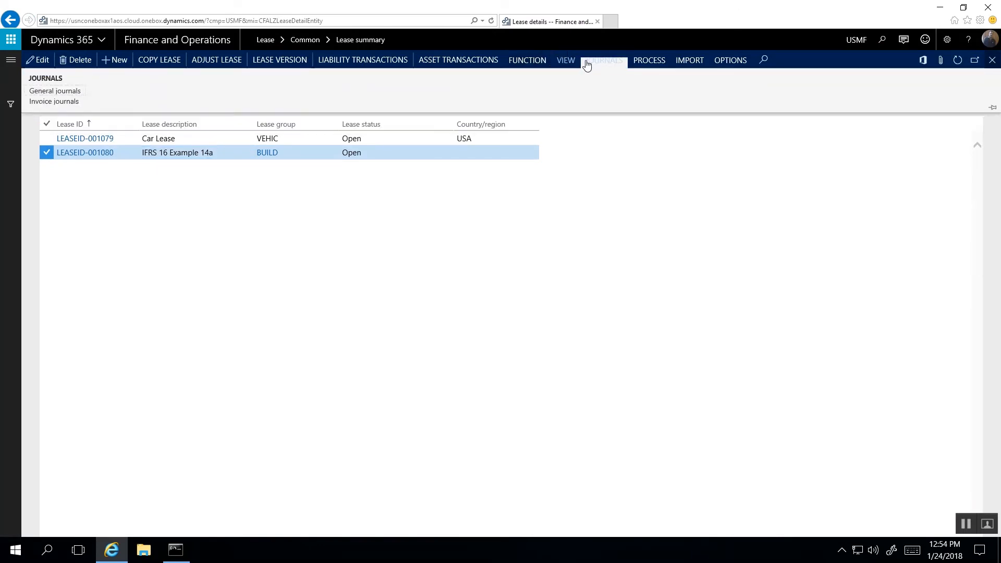
pyautogui.click(55, 102)
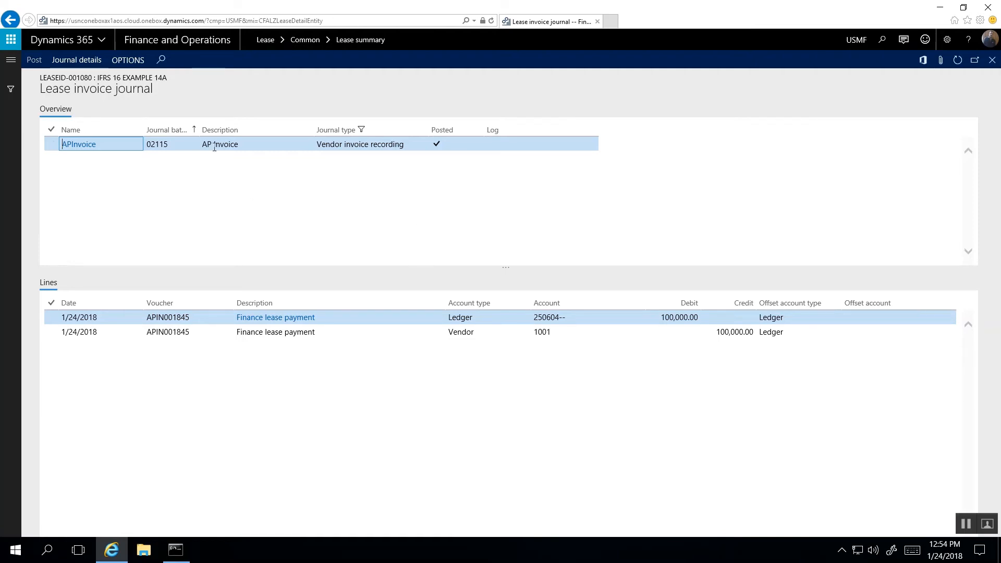
pyautogui.click(993, 60)
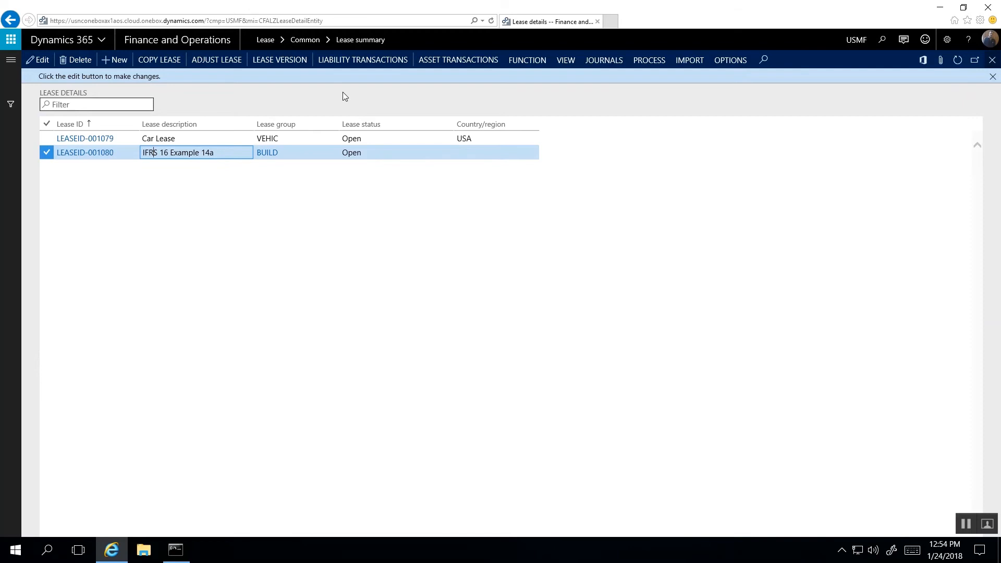
pyautogui.click(398, 61)
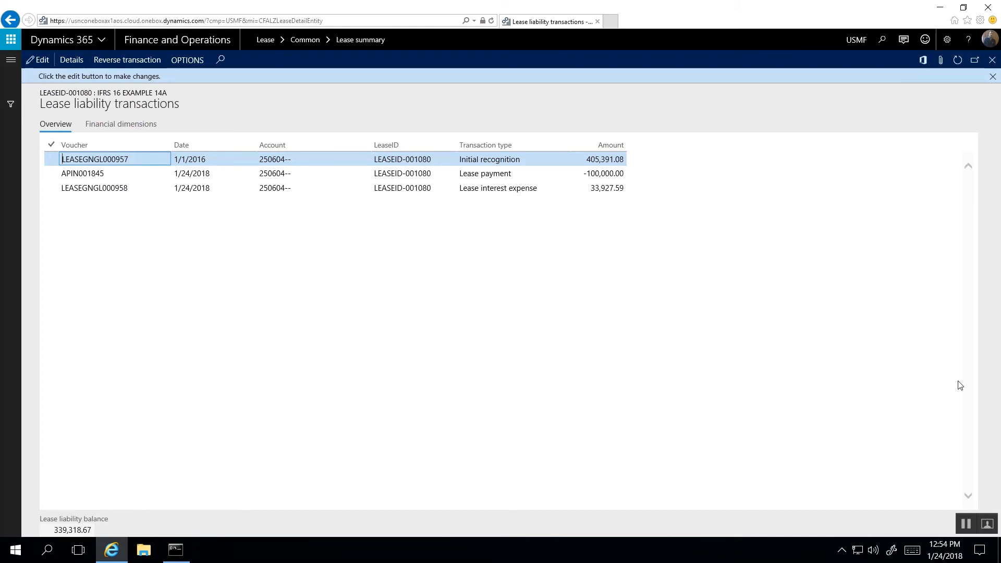
pyautogui.click(992, 60)
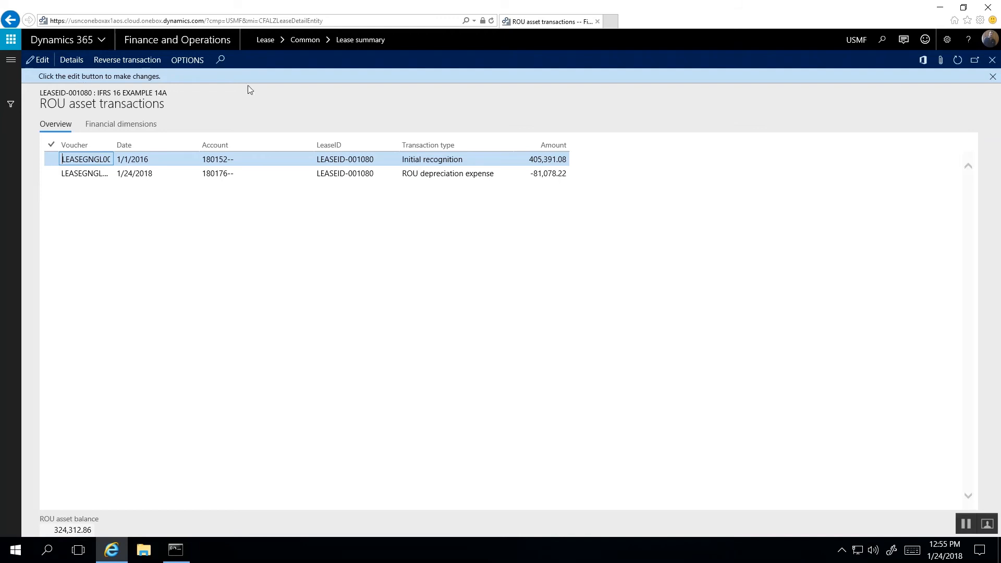
# Step: Close the ROU asset transactions, open the periodic Index rate revaluation page, and widen its variable payments adjustment column
pyautogui.click(992, 60)
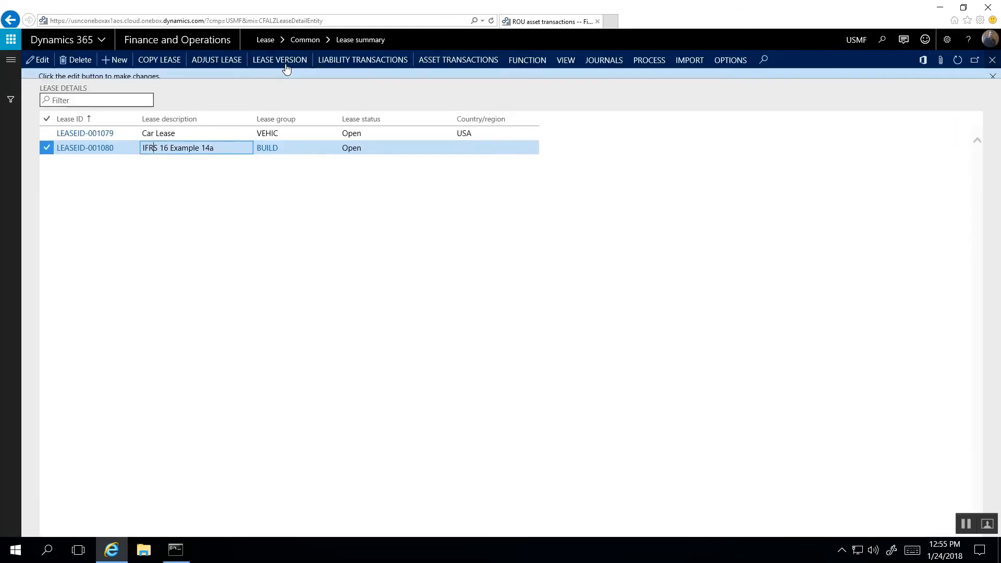
pyautogui.click(11, 60)
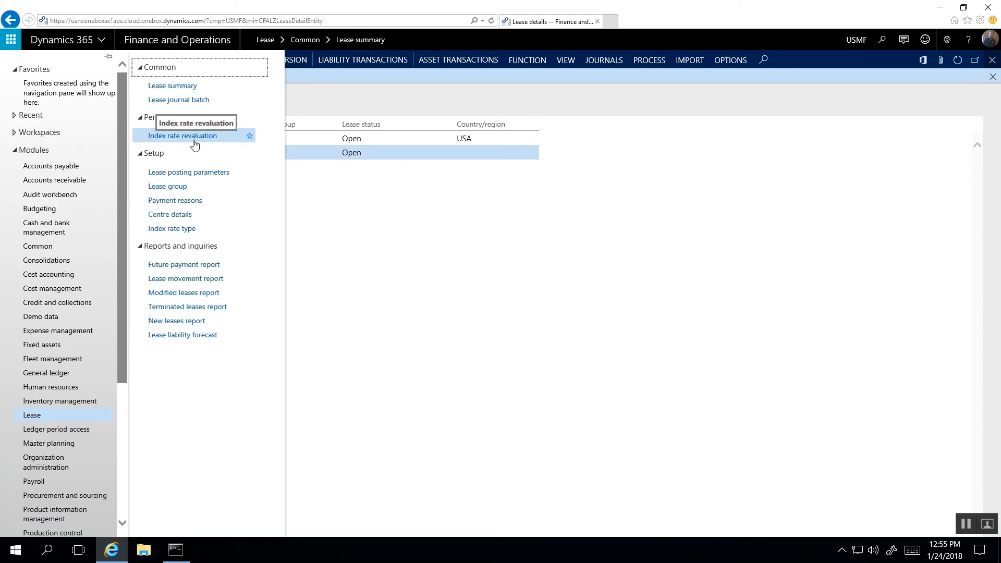
pyautogui.click(193, 138)
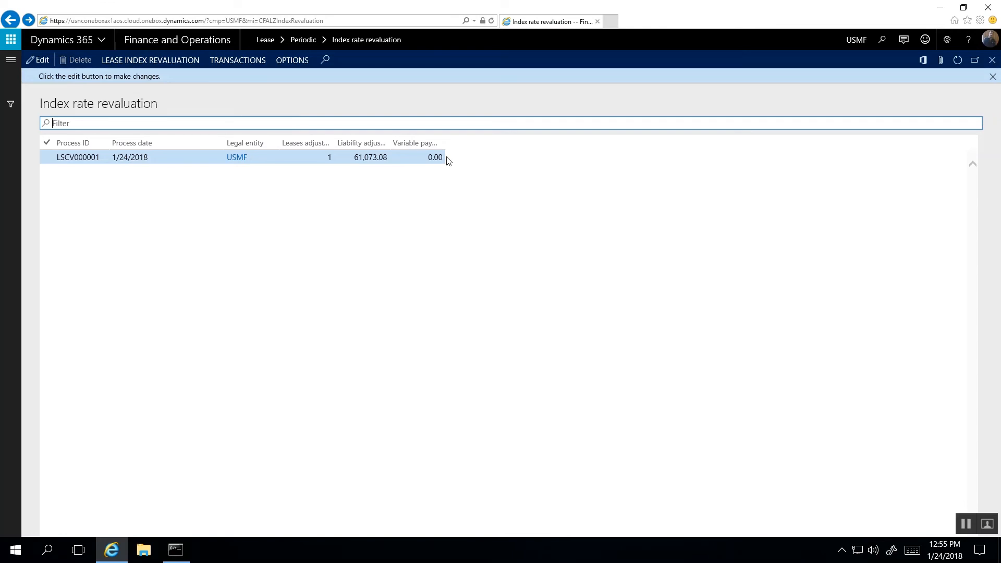
pyautogui.moveTo(446, 143); pyautogui.dragTo(477, 144)
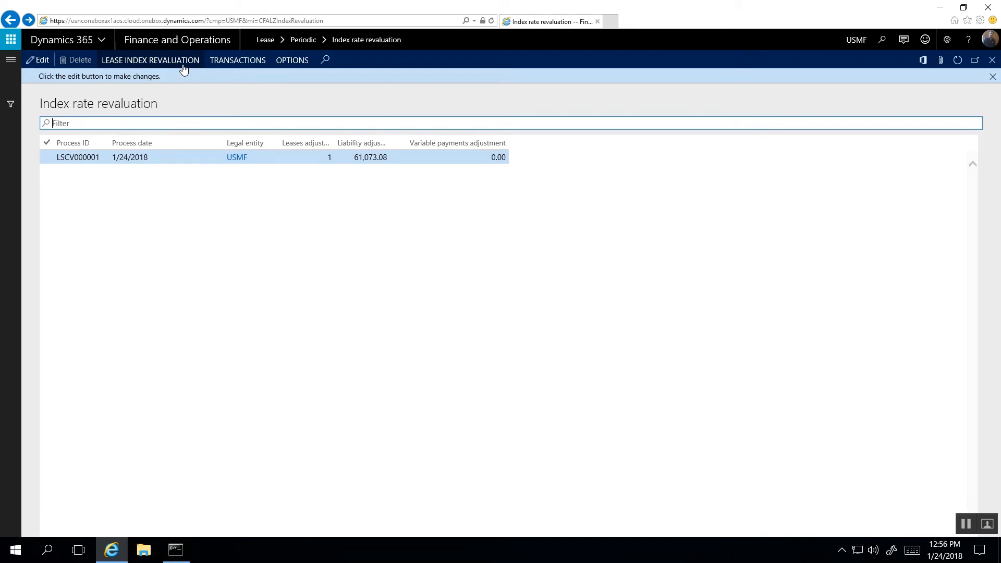
# Step: Start a lease index revaluation and add a Leases range on Lease ID with LEASEID-001080 to its filter
pyautogui.click(184, 61)
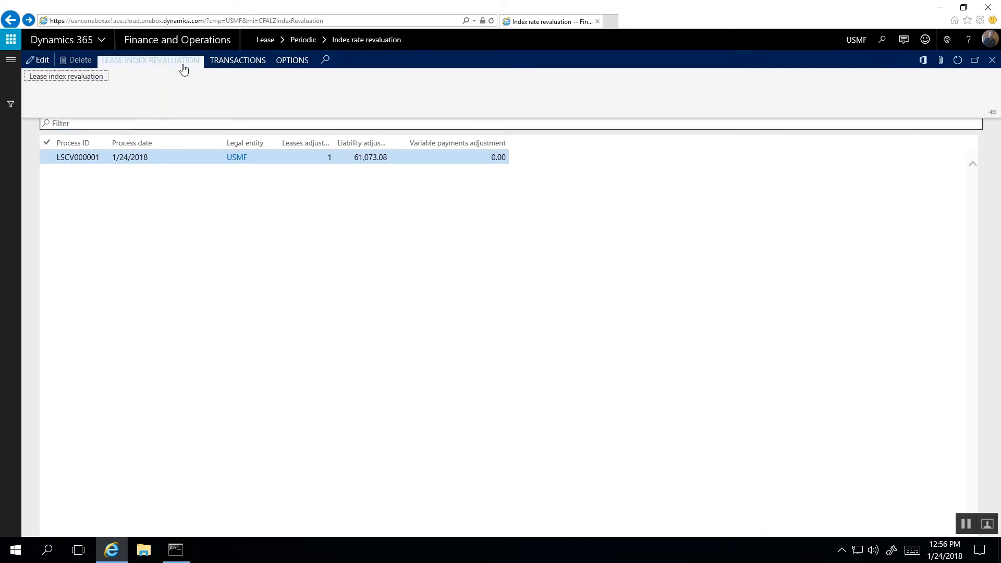
pyautogui.click(91, 81)
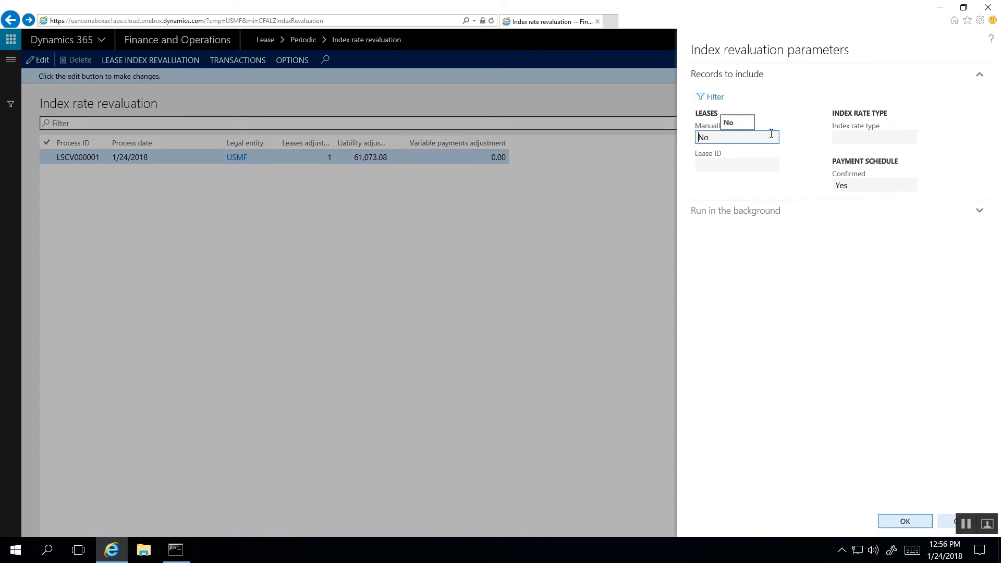
pyautogui.click(725, 104)
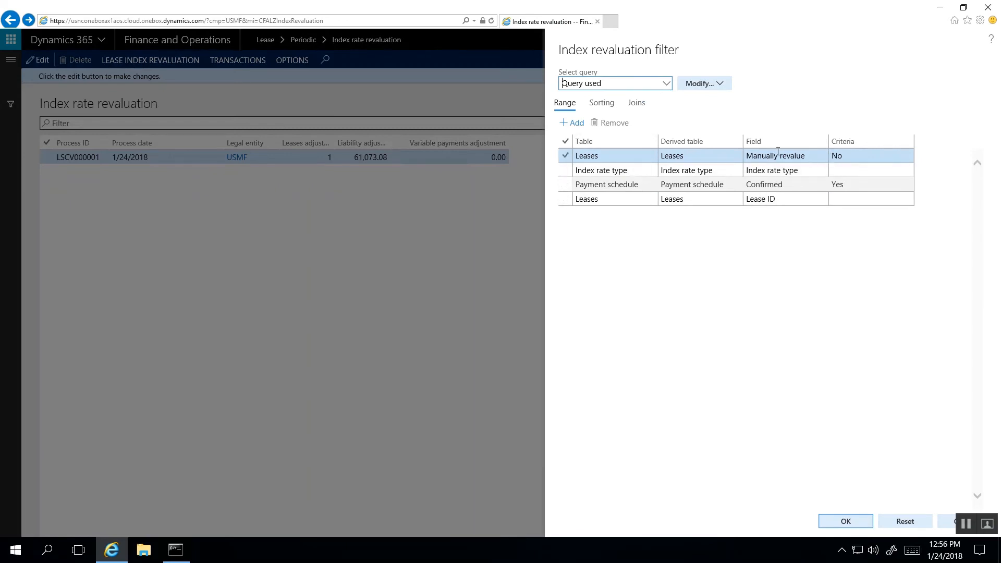
pyautogui.click(572, 123)
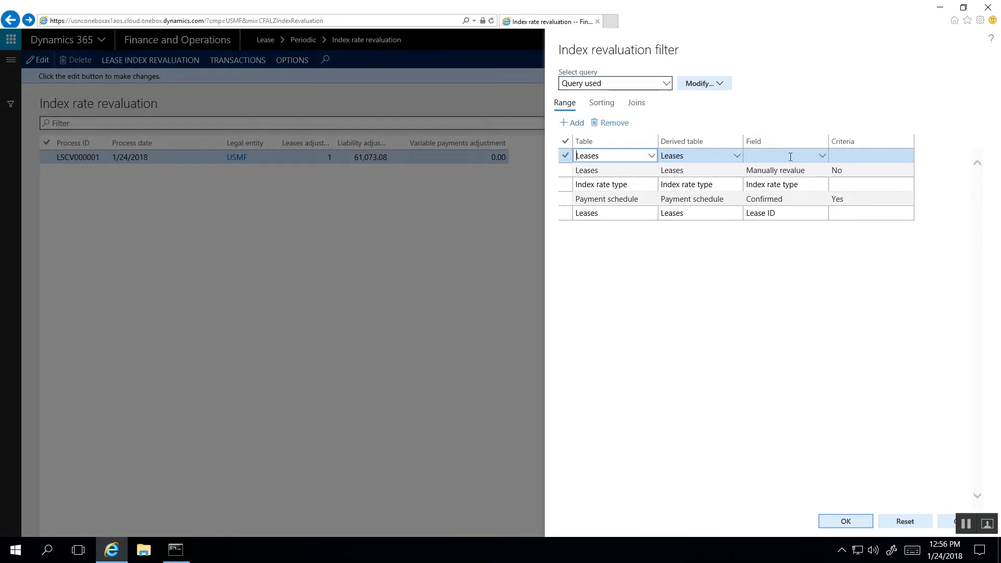
pyautogui.click(817, 160)
pyautogui.click(821, 157)
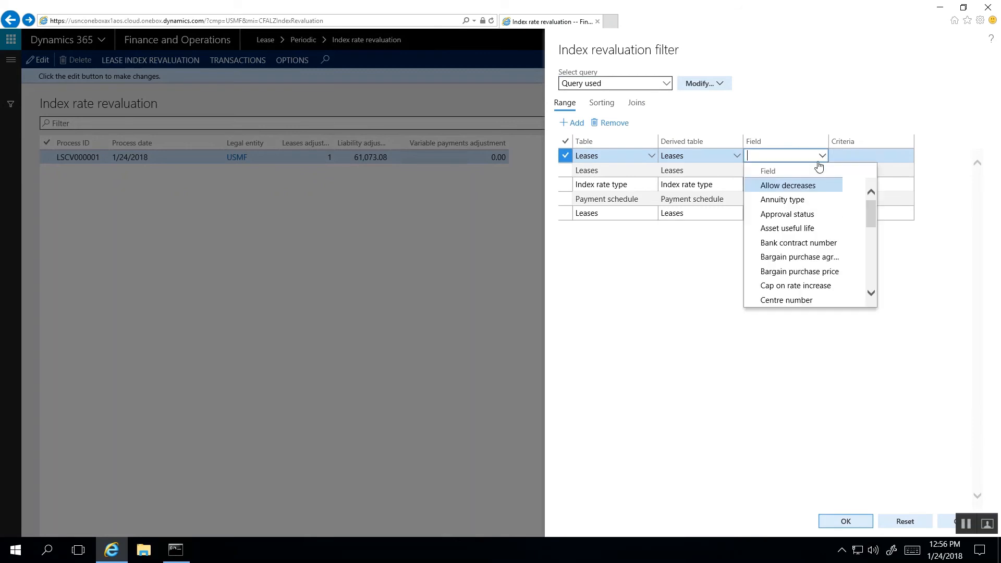
pyautogui.scroll(-10, 814, 214)
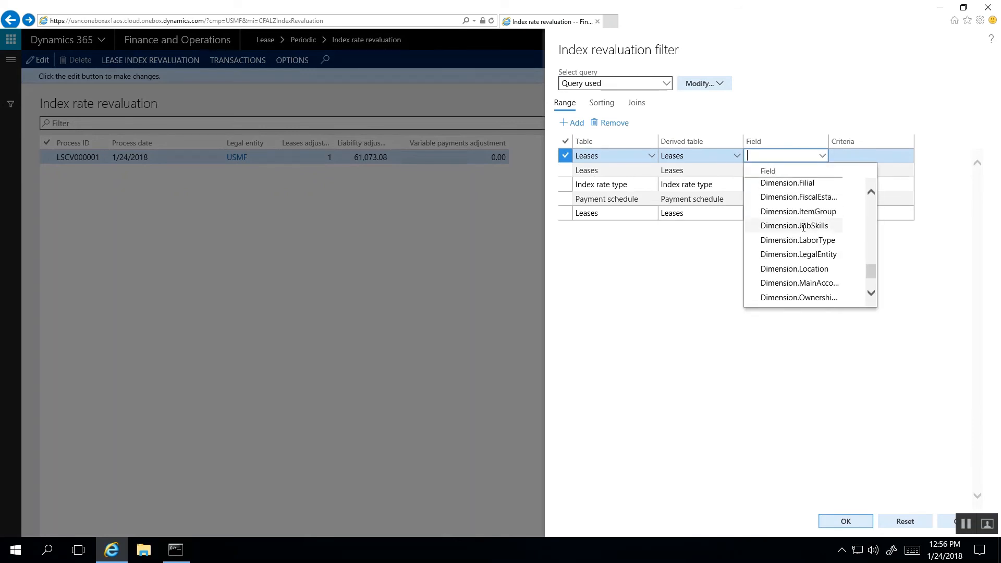
pyautogui.scroll(-10, 804, 228)
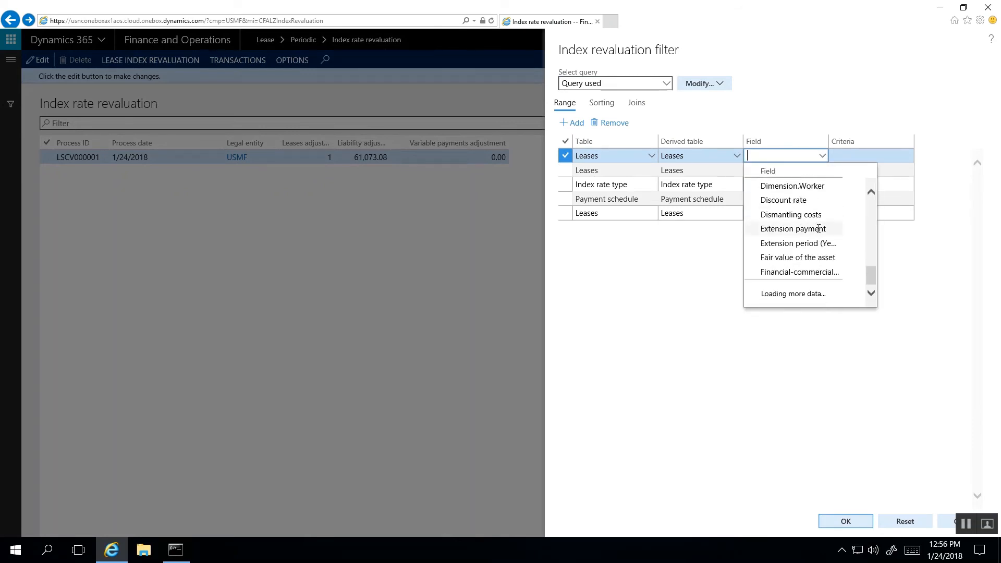
pyautogui.scroll(-5, 819, 228)
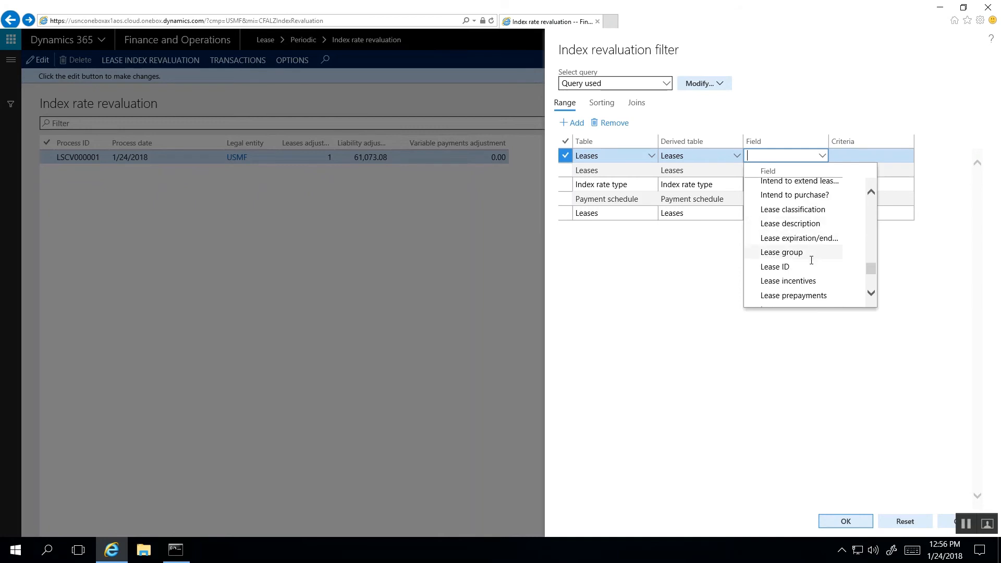
pyautogui.click(810, 268)
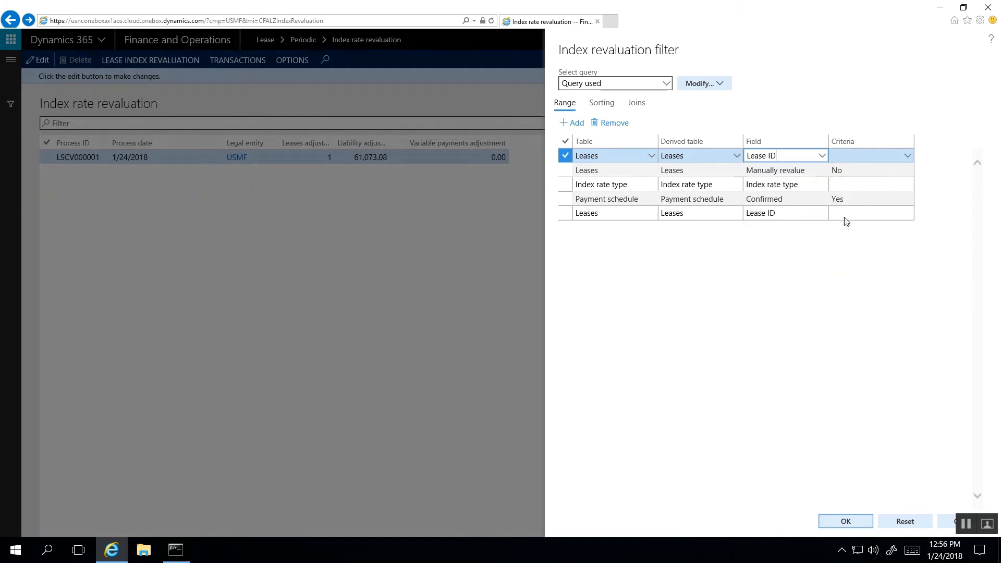
pyautogui.click(910, 161)
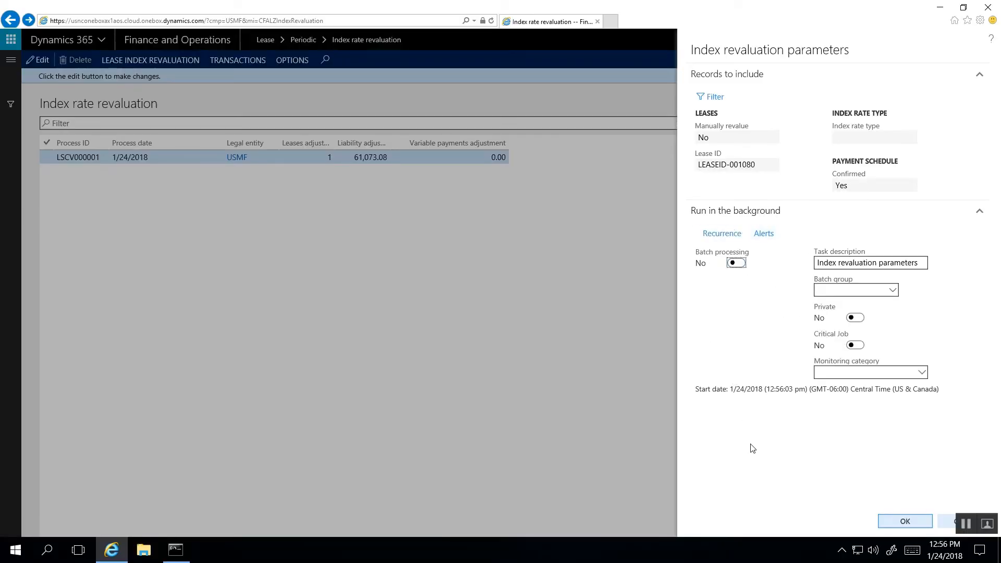
# Step: Run the index revaluation for the IFRS 16 Example 14a lease, accept its preview, and check the resulting messages
pyautogui.click(896, 521)
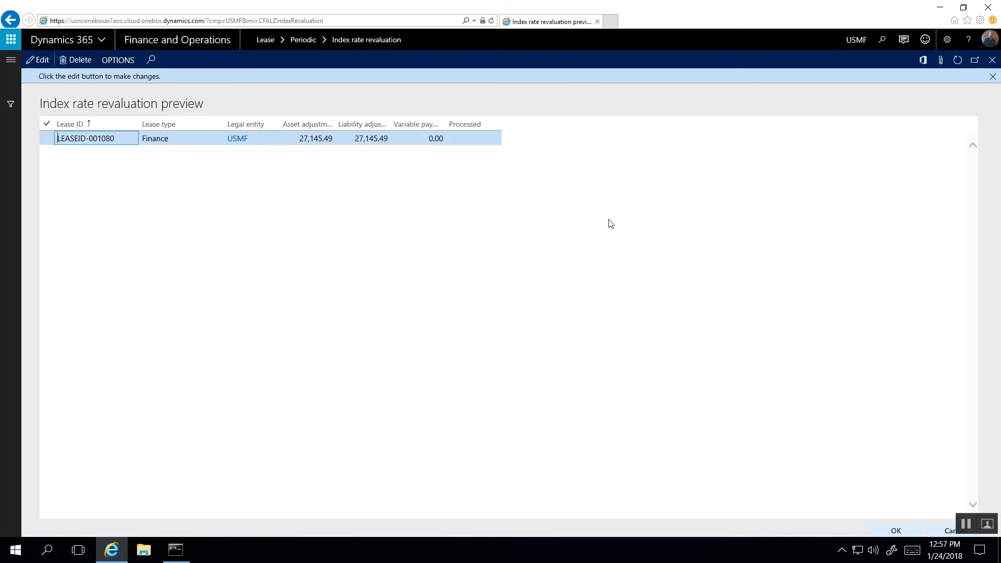
pyautogui.click(911, 535)
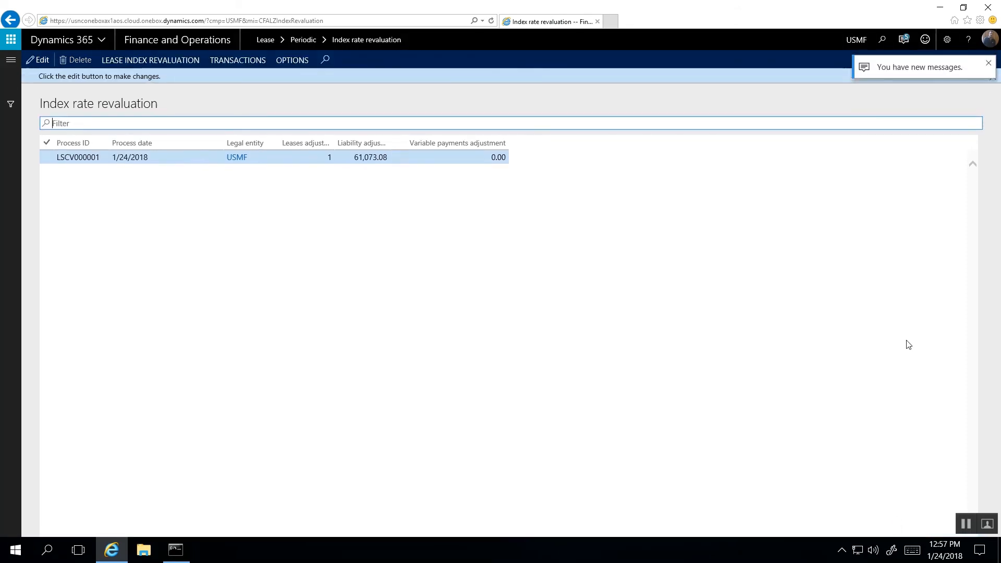
pyautogui.click(904, 39)
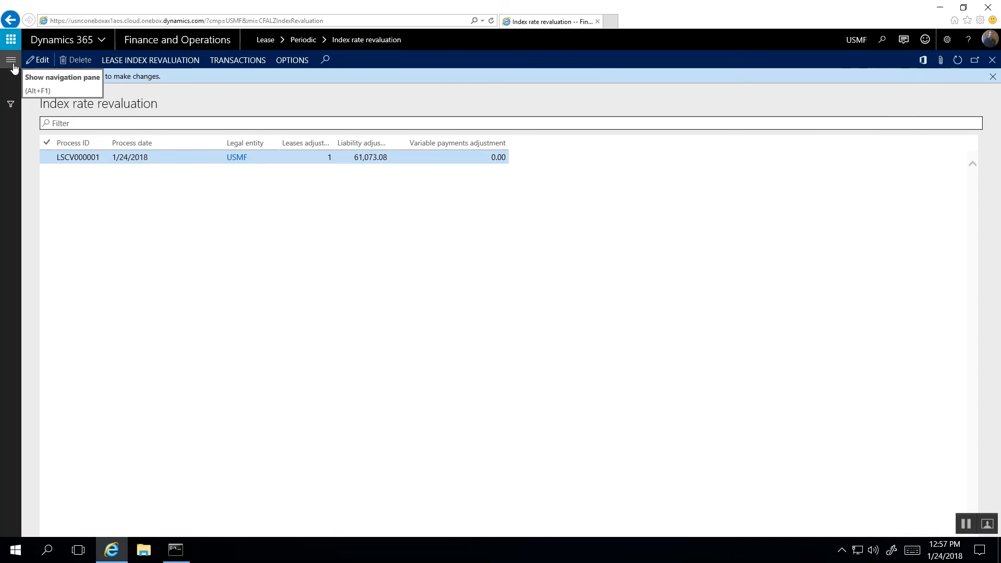
# Step: From the lease summary, review the lines of the IFRS 16 Example 14a lease's latest InitRec general journal, and close the page
pyautogui.click(11, 61)
pyautogui.click(160, 92)
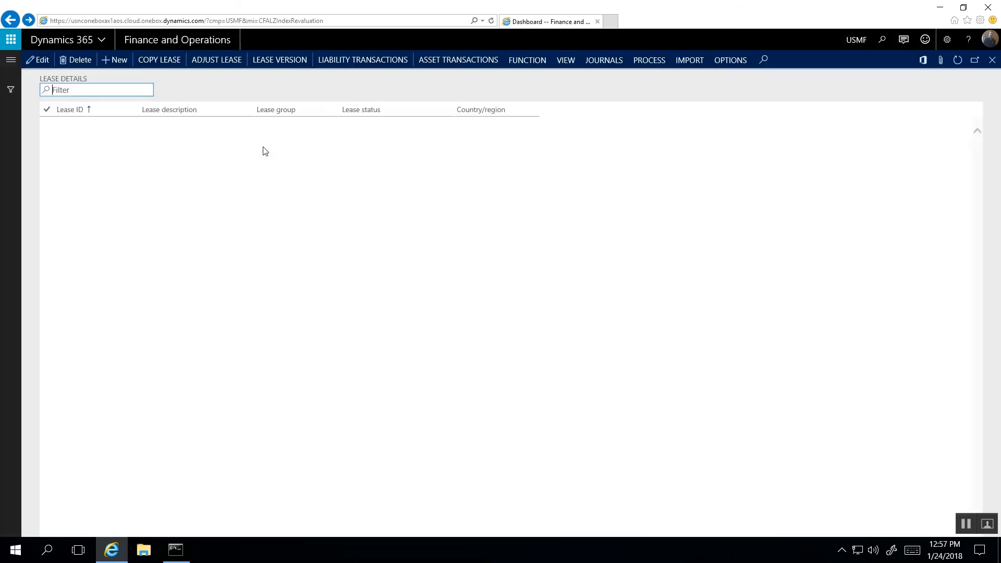
pyautogui.click(207, 152)
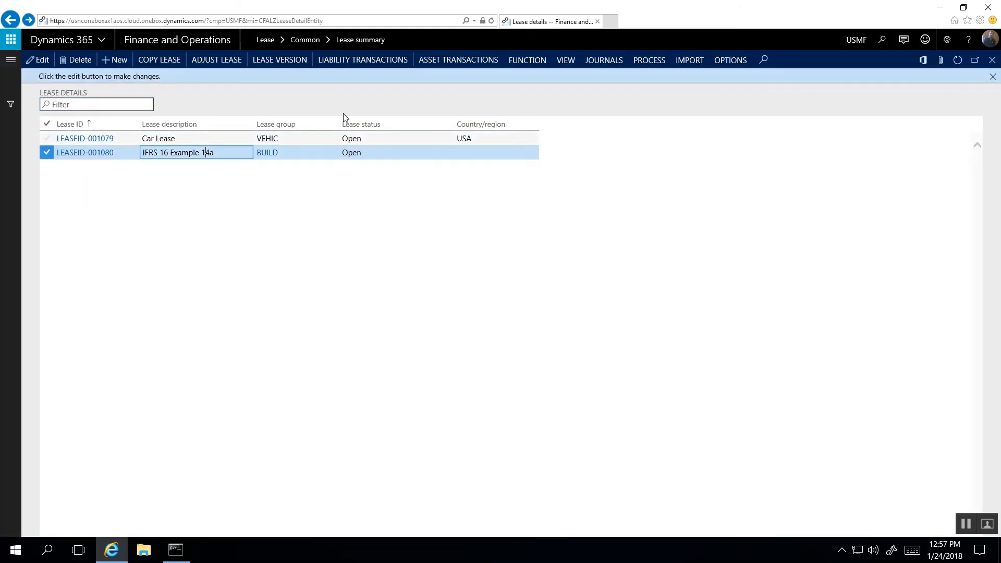
pyautogui.click(622, 66)
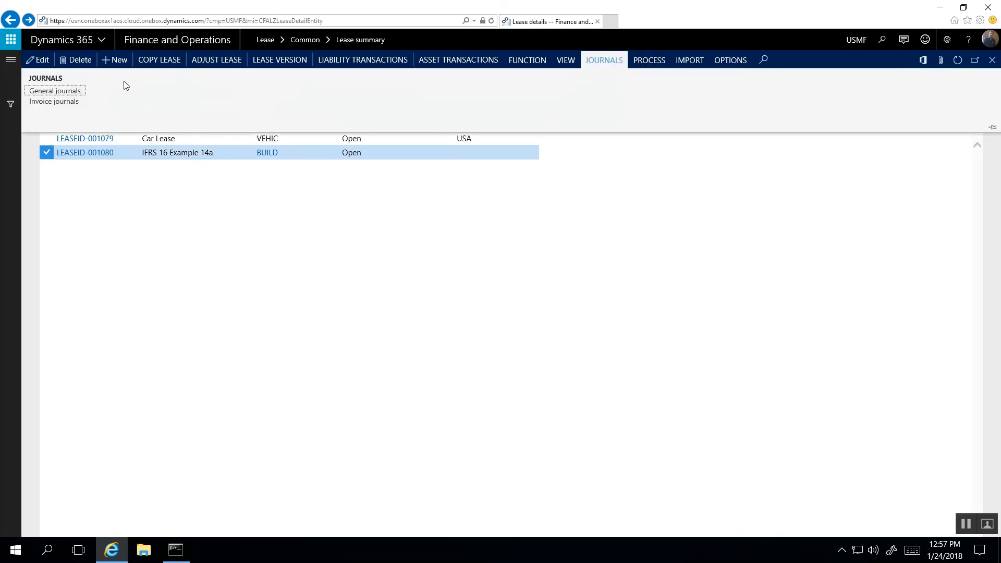
pyautogui.click(79, 94)
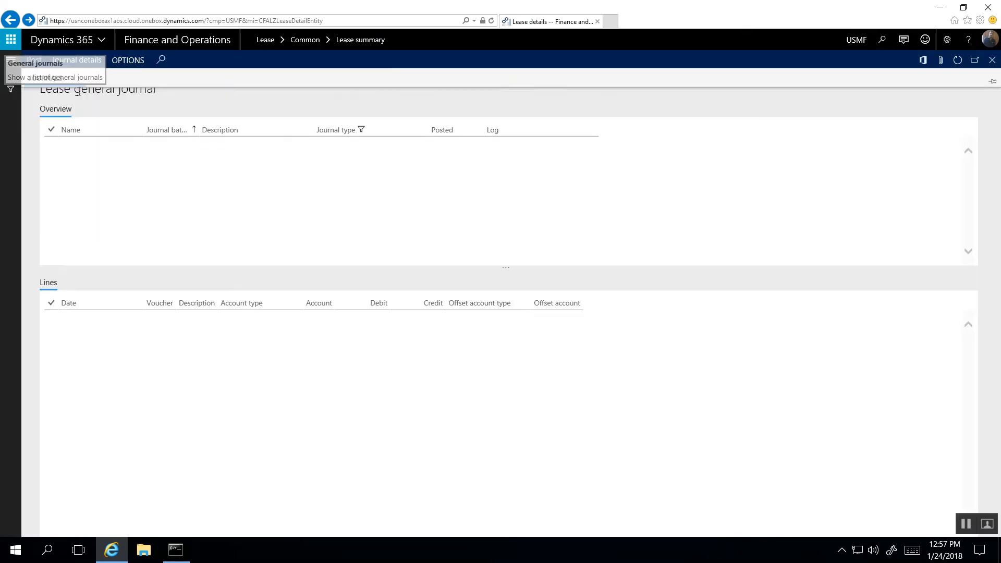
pyautogui.click(211, 186)
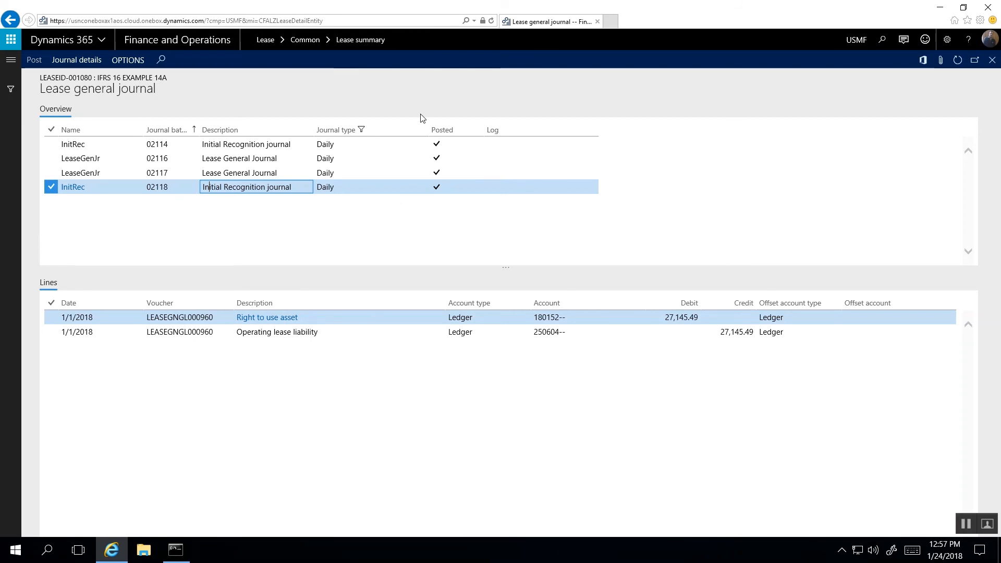
pyautogui.click(992, 60)
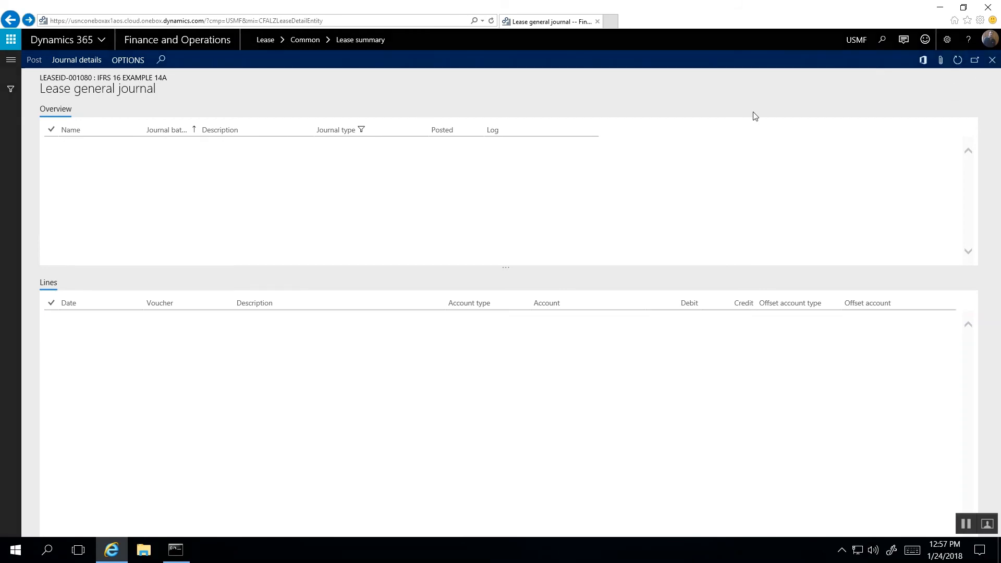
# Step: Open the IFRS 16 Example 14a lease's details and examine its index rate settings and payment schedule lines
pyautogui.click(111, 154)
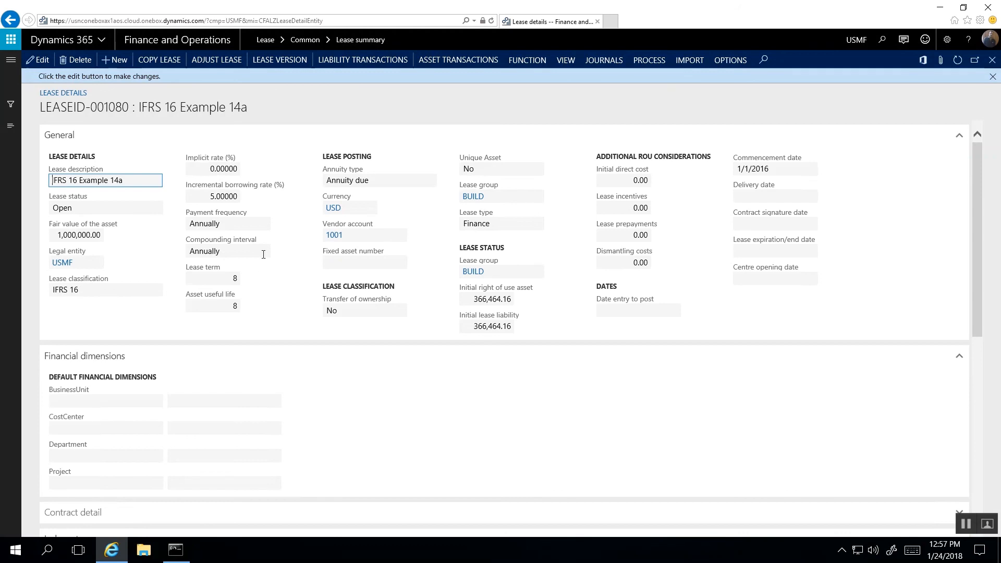
pyautogui.scroll(-6, 313, 305)
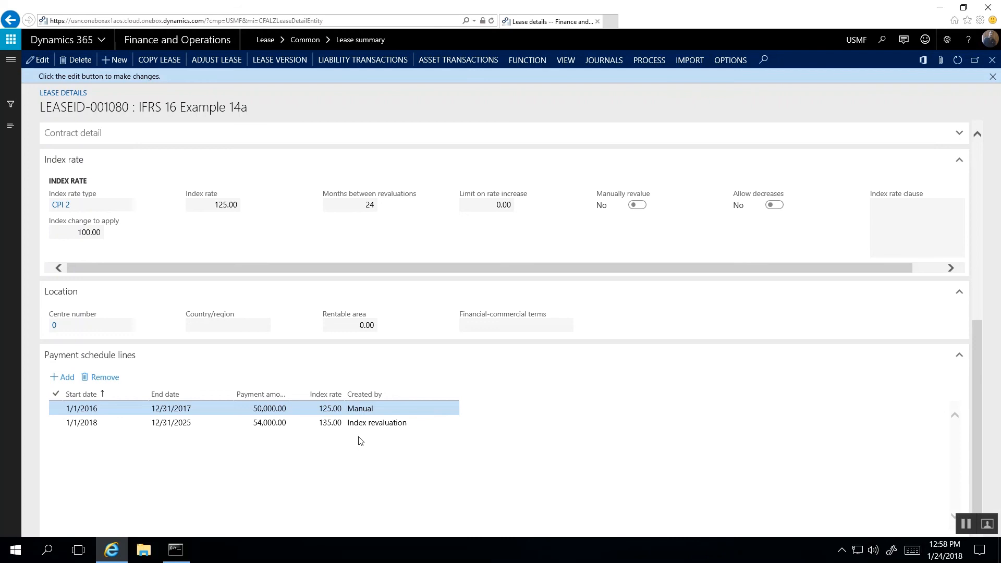
pyautogui.scroll(4, 495, 453)
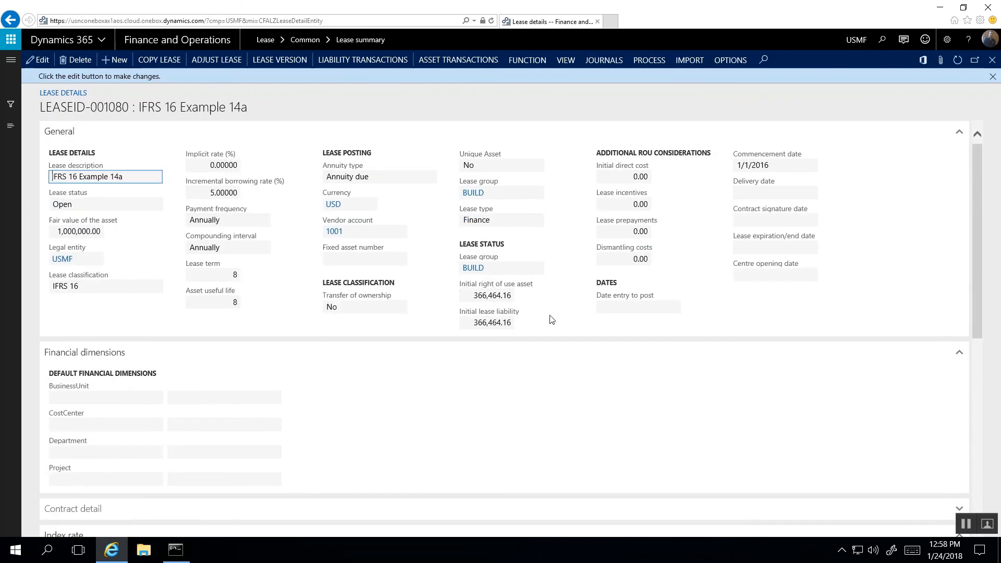
# Step: Review the payment schedule generated for the revalued lease, and close it
pyautogui.click(573, 61)
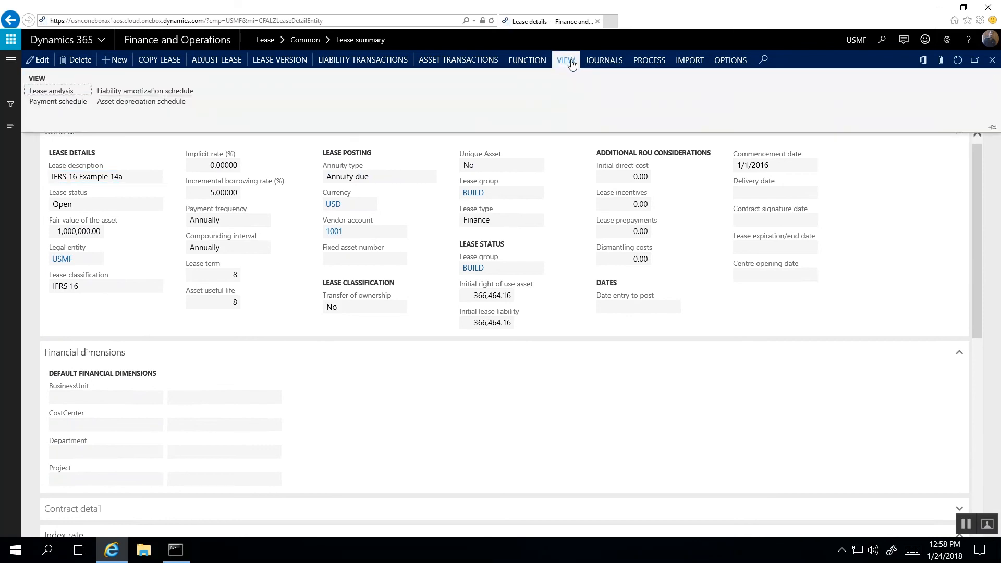
pyautogui.click(57, 101)
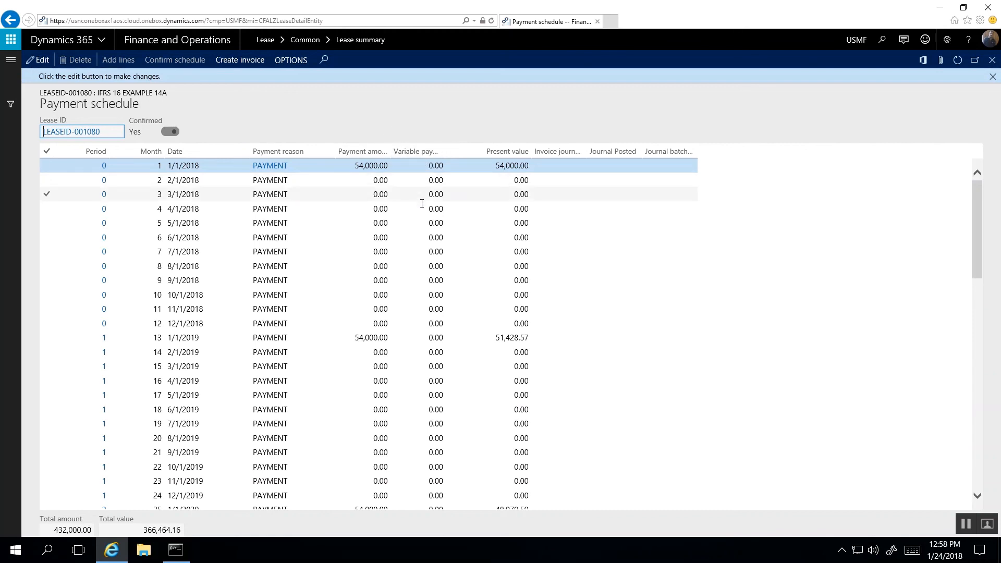
pyautogui.scroll(-5, 418, 220)
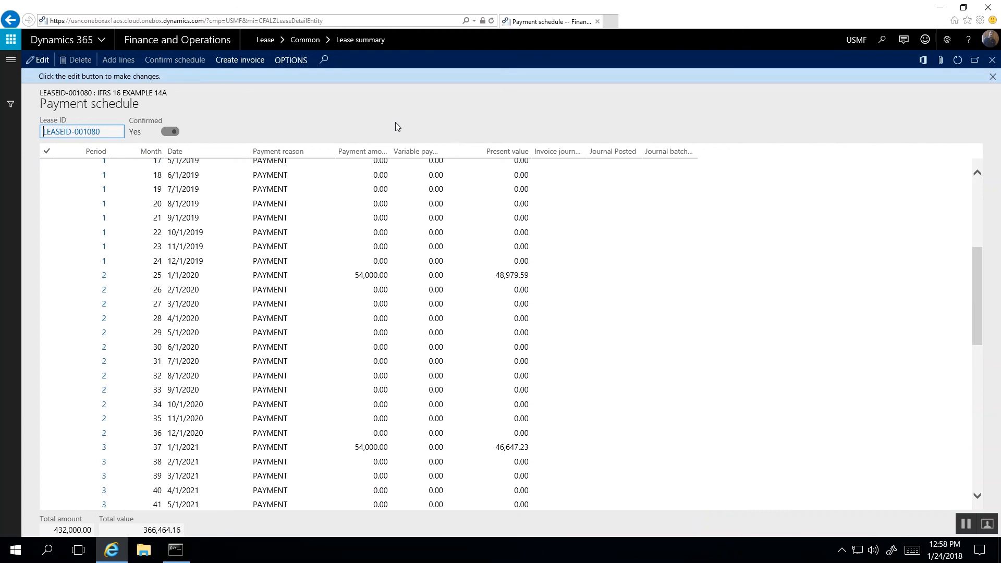
pyautogui.click(993, 61)
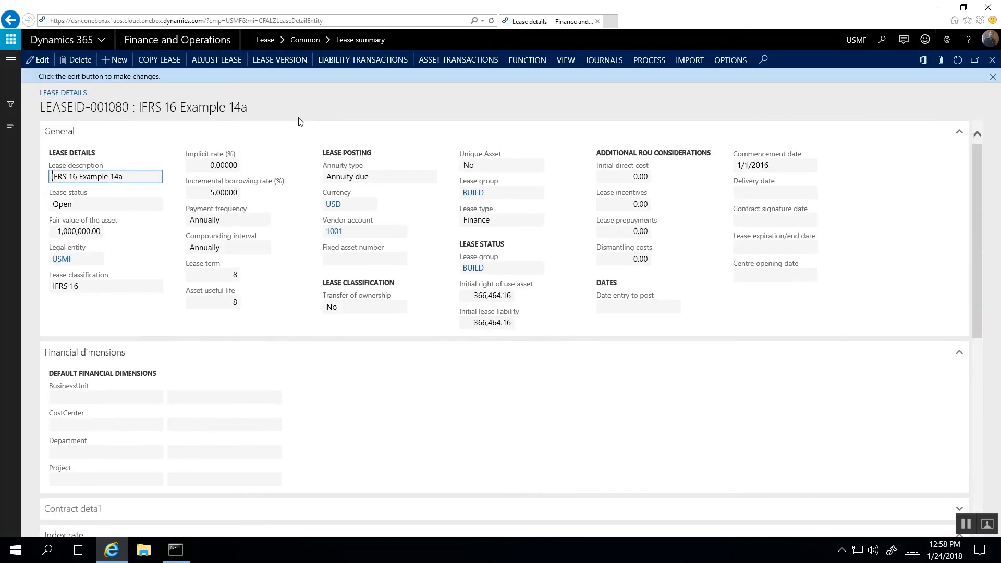
# Step: Review the balances in the revalued lease's liability amortization schedule and return to the lease details
pyautogui.click(560, 64)
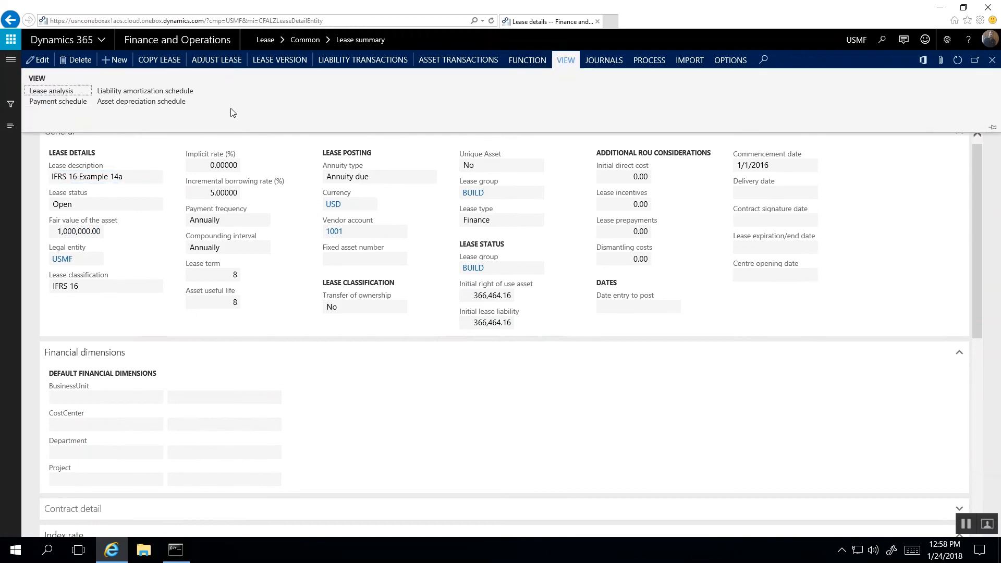
pyautogui.click(179, 90)
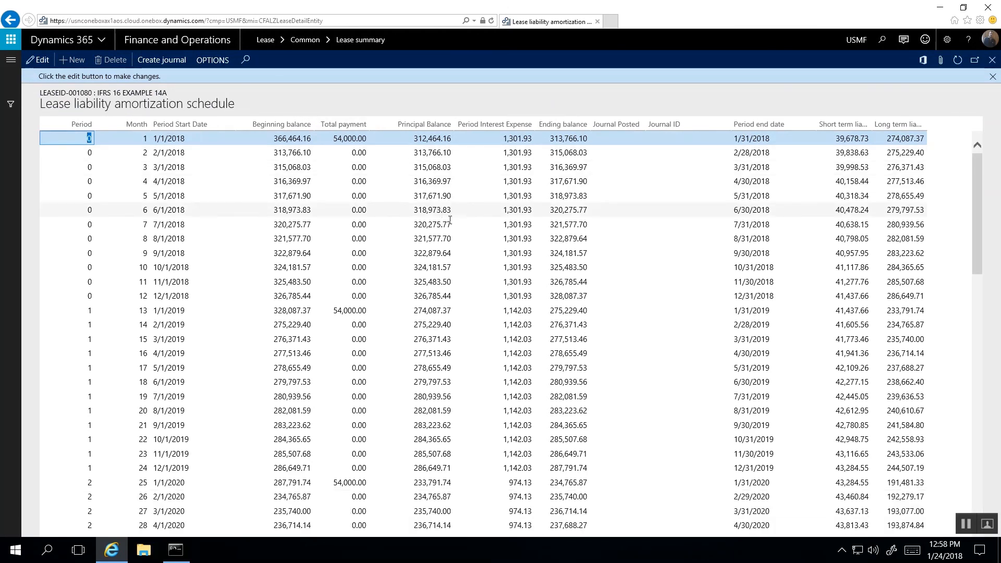
pyautogui.scroll(-3, 469, 224)
pyautogui.scroll(-12, 469, 225)
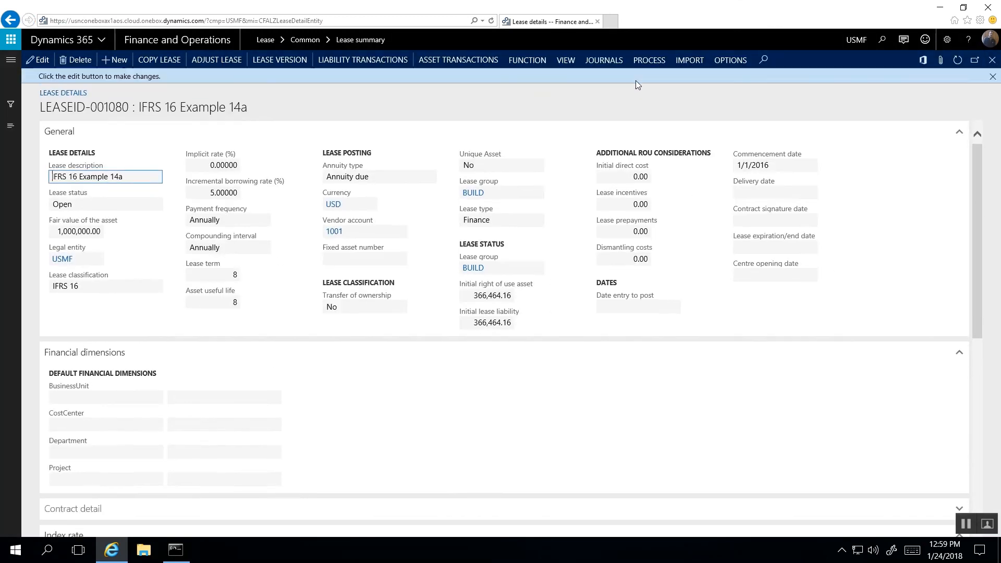
# Step: Review the monthly lines of the revalued lease's asset depreciation schedule, and close it
pyautogui.click(566, 60)
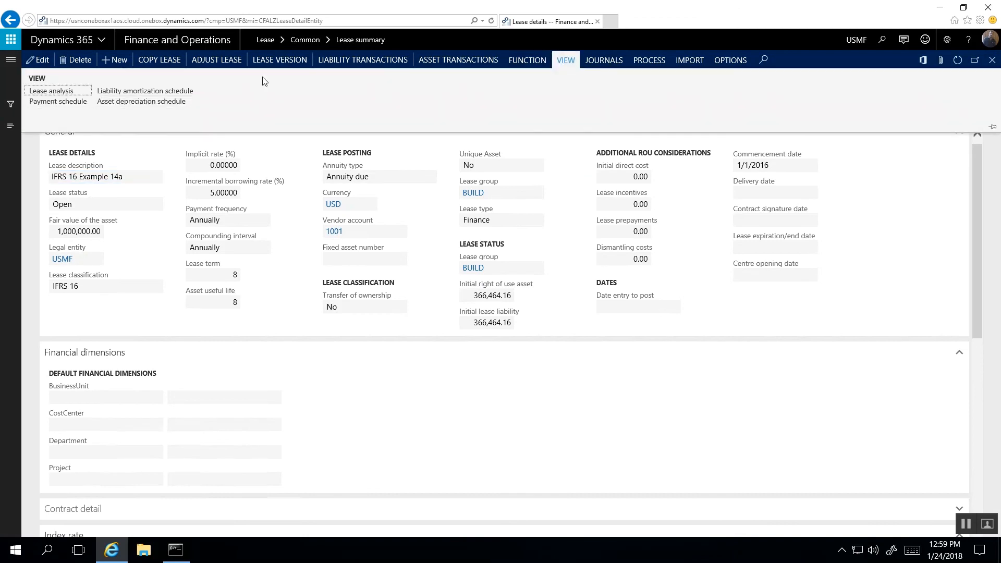
pyautogui.click(172, 90)
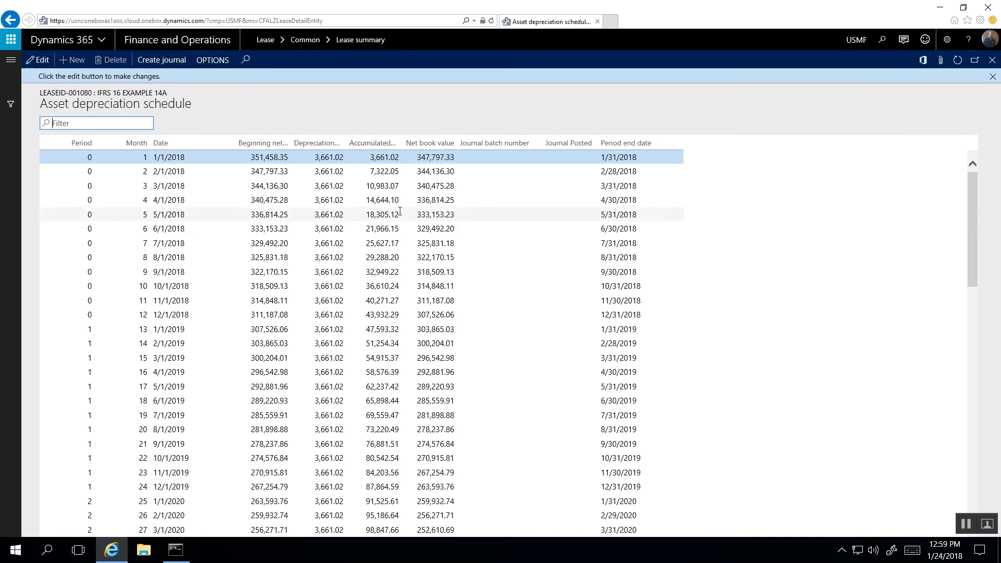
pyautogui.scroll(-10, 402, 239)
pyautogui.scroll(-2, 402, 239)
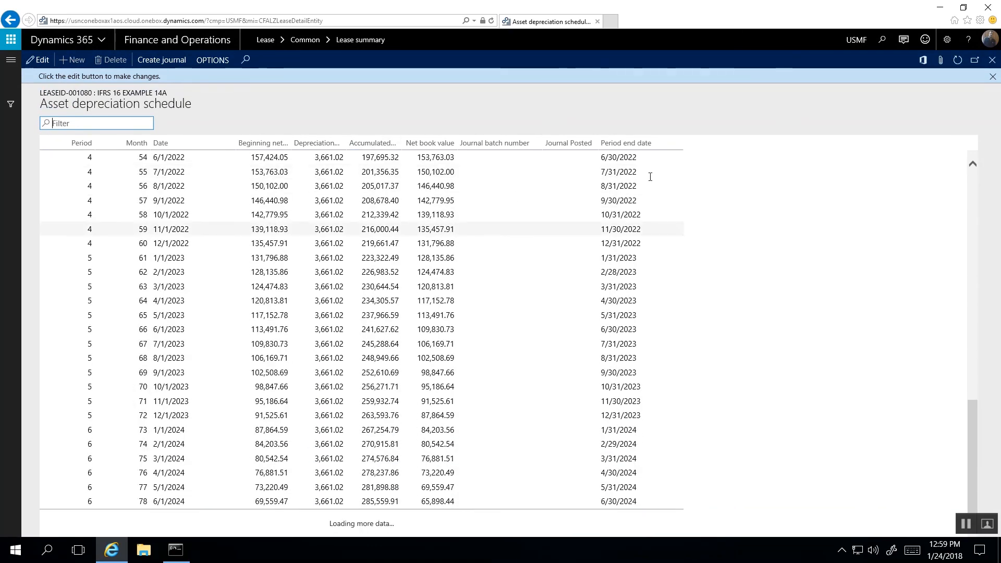
pyautogui.click(993, 60)
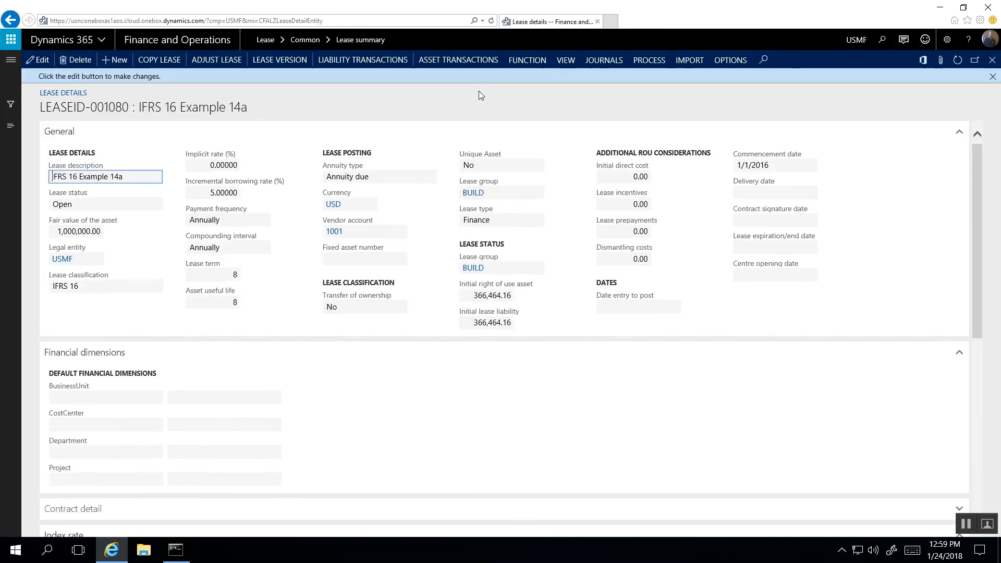
# Step: Check the lease's liability transactions and its ROU asset transactions for the index revaluation adjustment
pyautogui.click(384, 65)
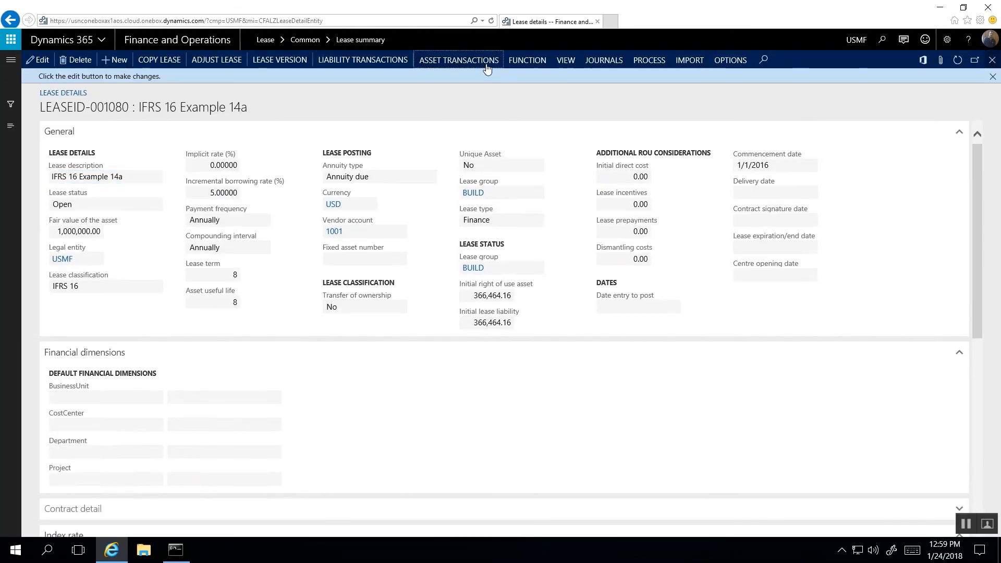
pyautogui.click(487, 61)
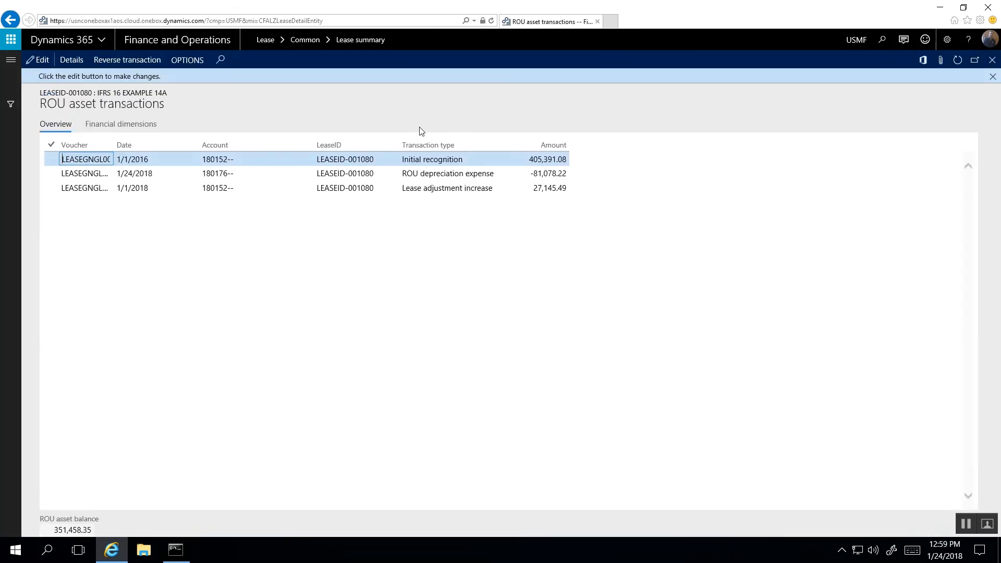